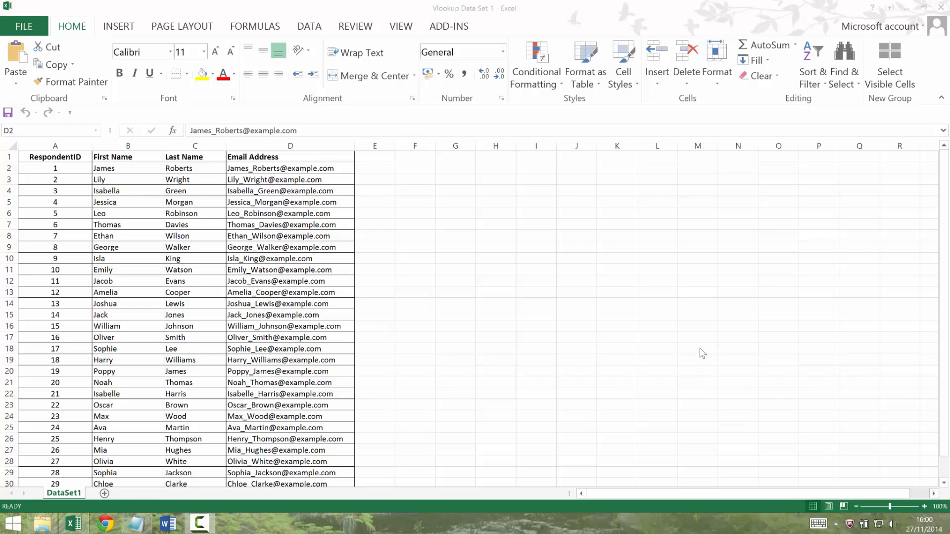
- Check the extent of the respondent list by jumping to its last row and back to the top
{"action": "left_click", "coordinate": [35, 161]}
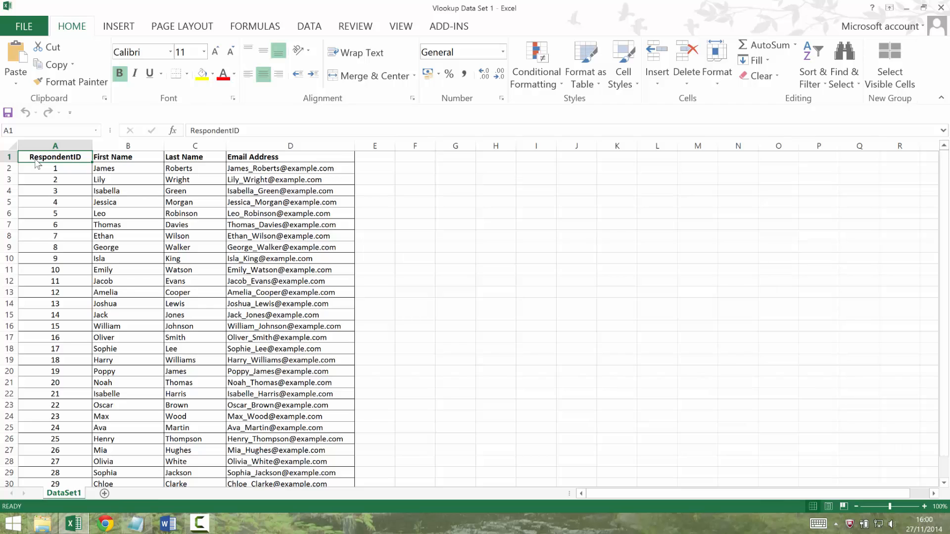
{"action": "key", "text": "Down"}
{"action": "key", "text": "Down"}
{"action": "key", "text": "Down"}
{"action": "key", "text": "ctrl+Down"}
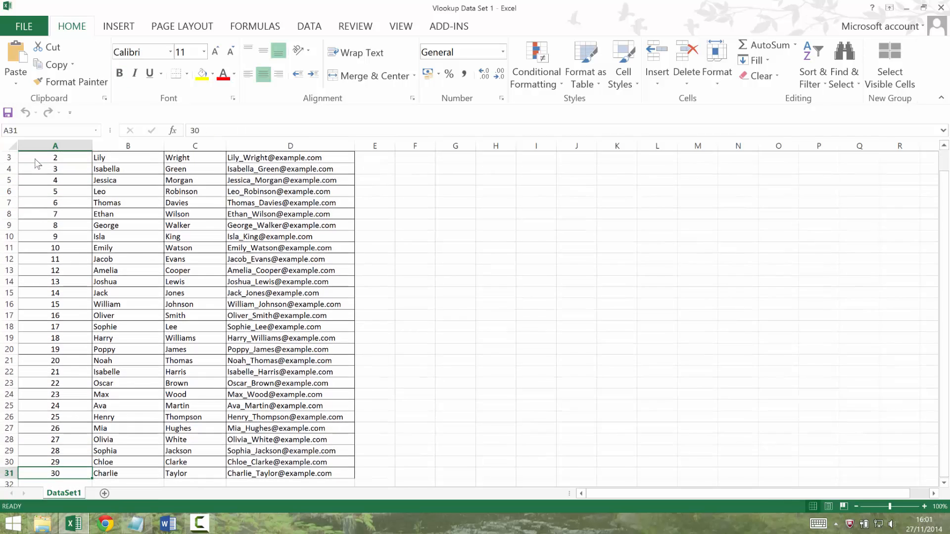
{"action": "key", "text": "ctrl+Up"}
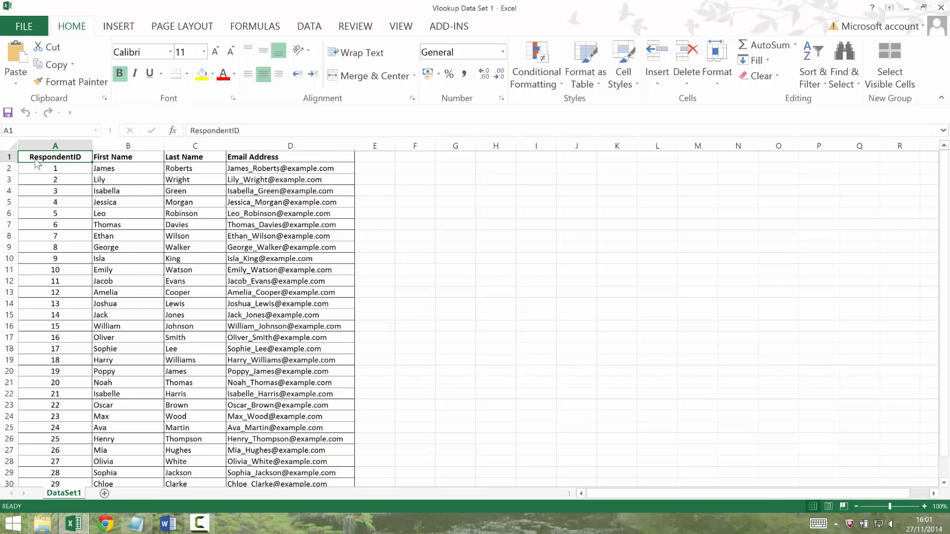
- Open the Vlookup Data Set 2 workbook from the Vlookup folder in File Explorer
{"action": "left_click", "coordinate": [44, 524]}
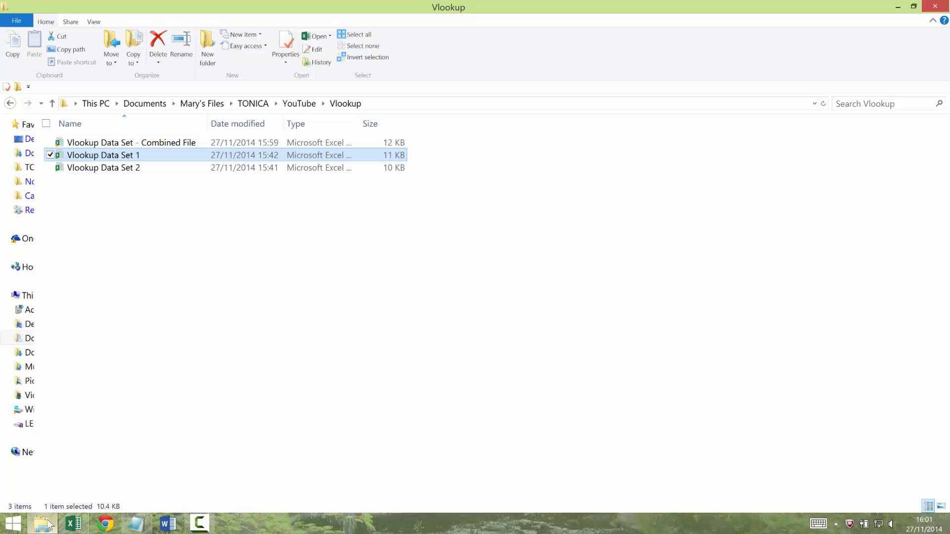
{"action": "double_click", "coordinate": [134, 155]}
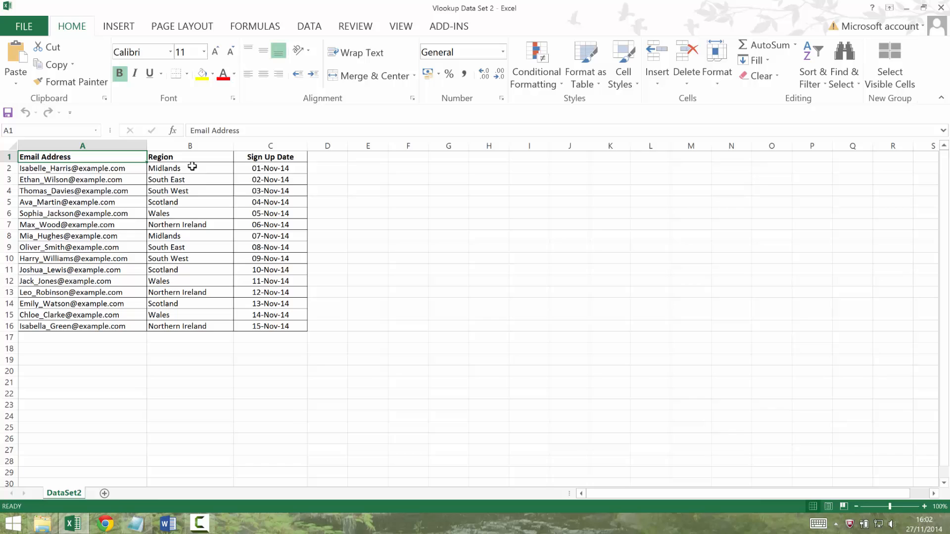
{"action": "left_click", "coordinate": [55, 525]}
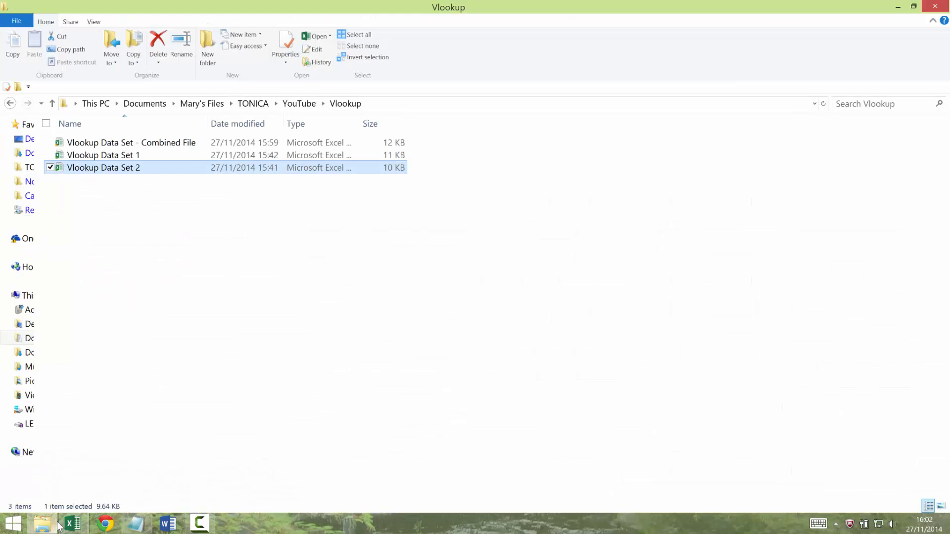
- Copy the DataSet2 sheet into Vlookup Data Set 1.xlsx via Move or Copy with Create a copy ticked
{"action": "left_click", "coordinate": [73, 524]}
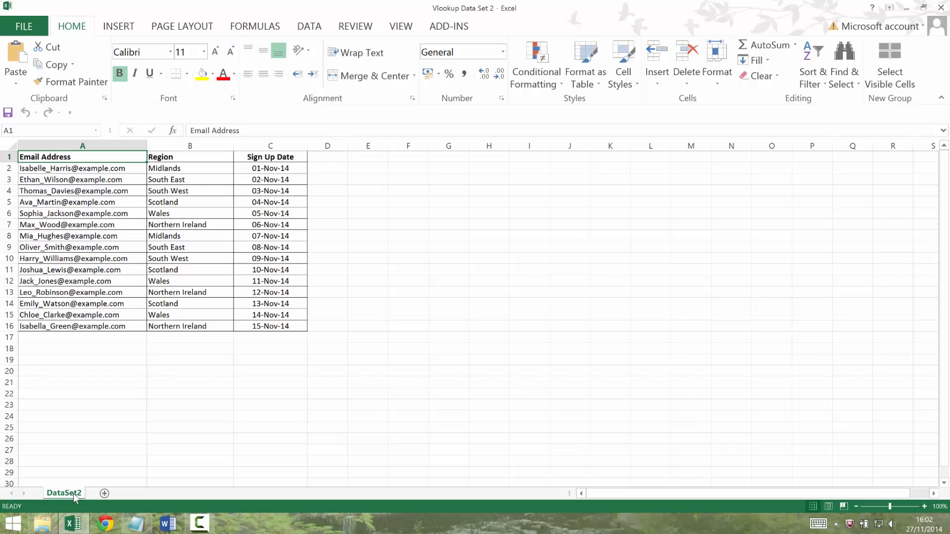
{"action": "right_click", "coordinate": [74, 495]}
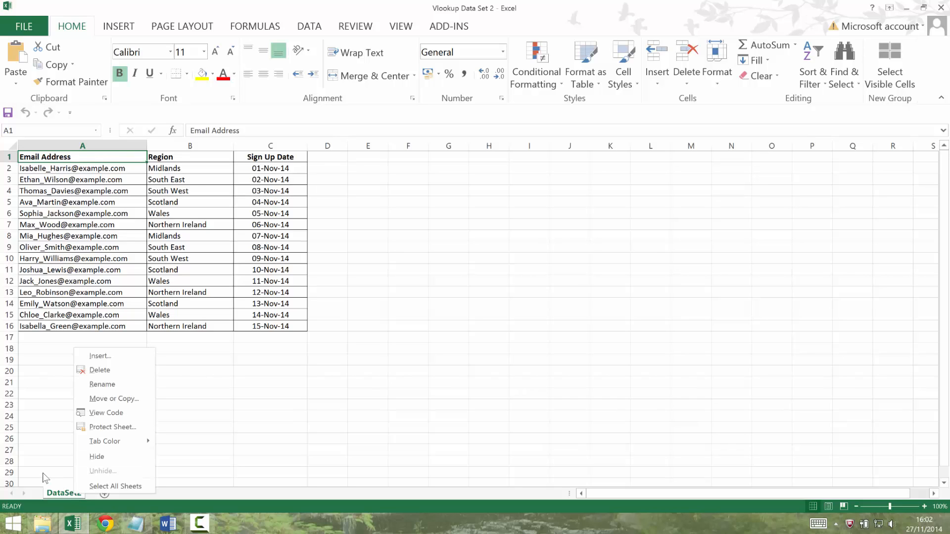
{"action": "left_click", "coordinate": [111, 399]}
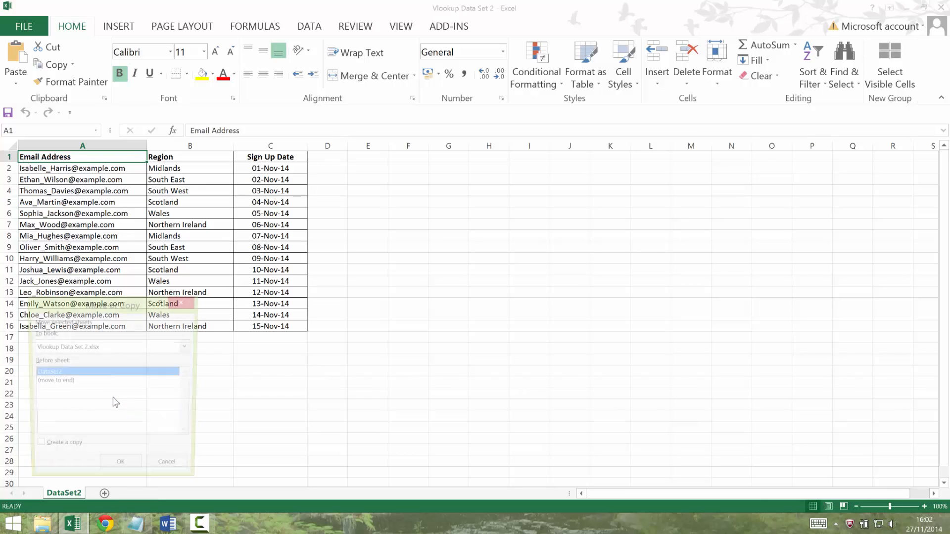
{"action": "left_click", "coordinate": [68, 448]}
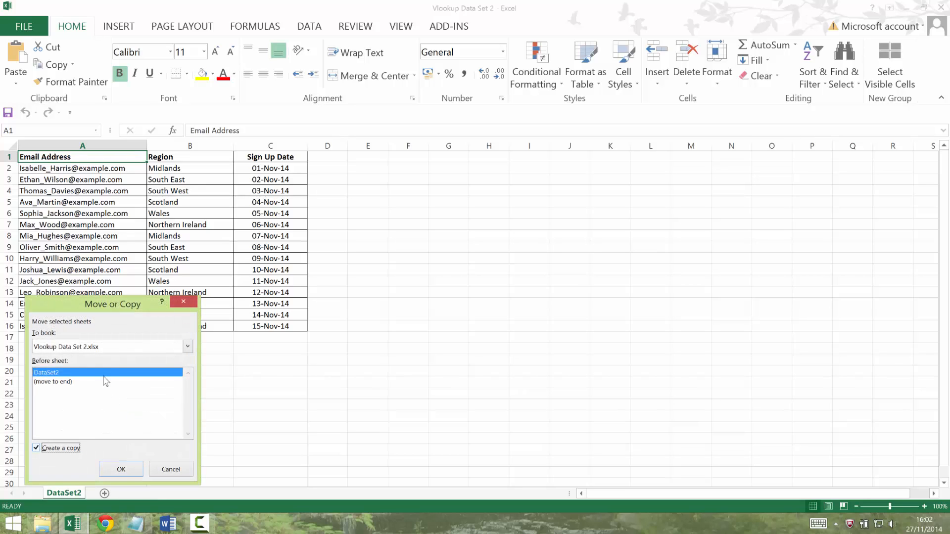
{"action": "left_click", "coordinate": [114, 347]}
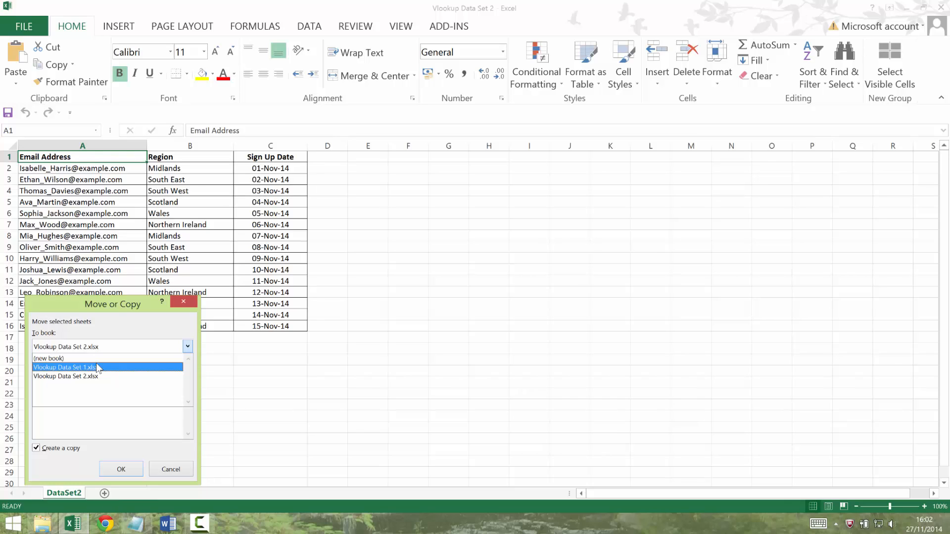
{"action": "left_click", "coordinate": [97, 367]}
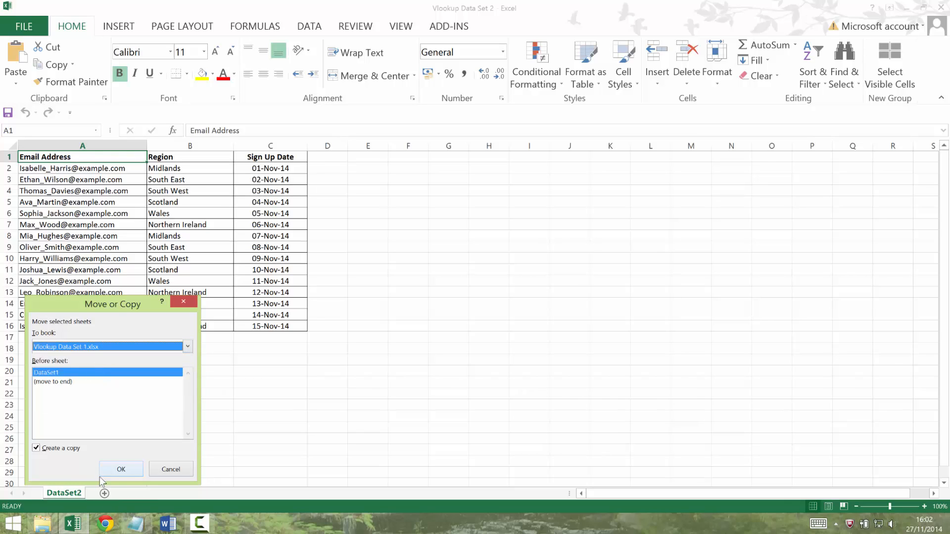
{"action": "left_click", "coordinate": [119, 470]}
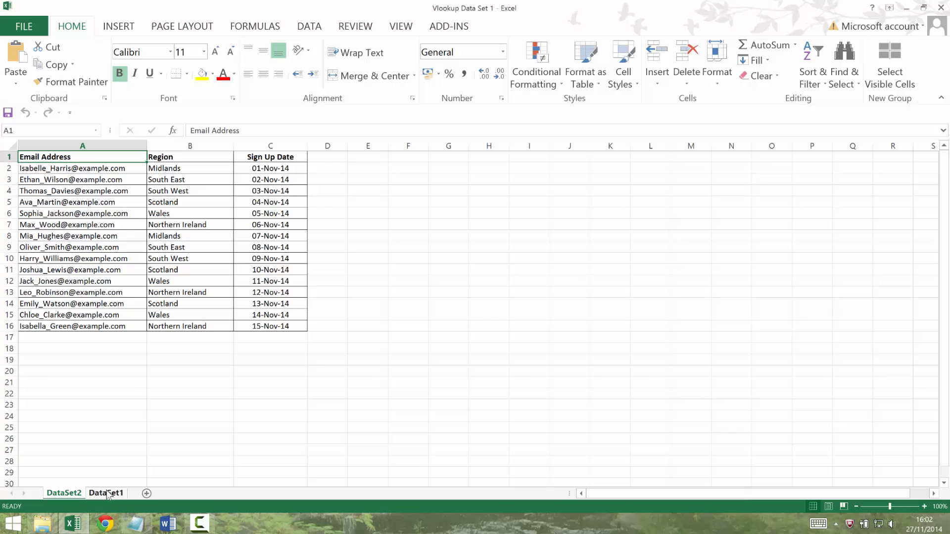
- Move DataSet1 ahead of DataSet2, save as 'Vlookup Data Set - Combined File 2', and close Data Set 2
{"action": "left_click_drag", "start_coordinate": [110, 495], "coordinate": [42, 491]}
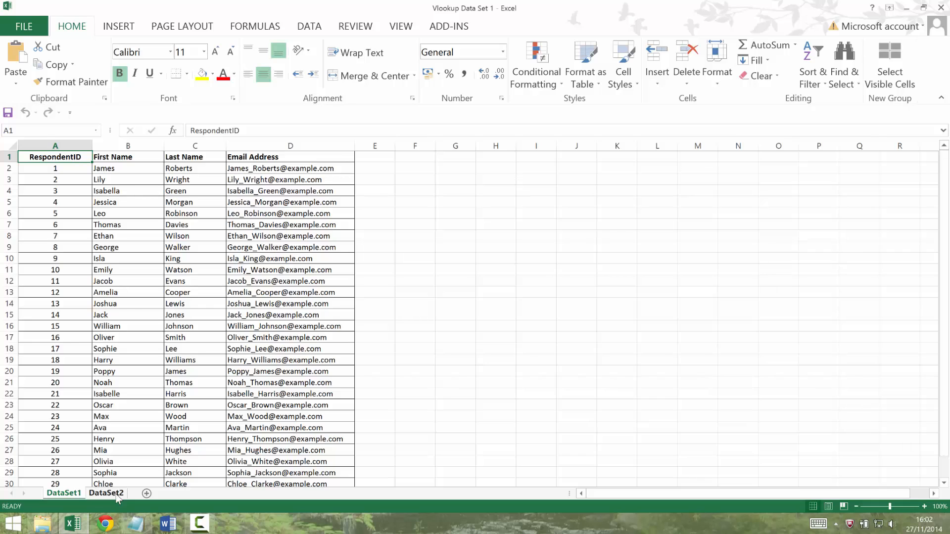
{"action": "key", "text": "alt+f"}
{"action": "key", "text": "a"}
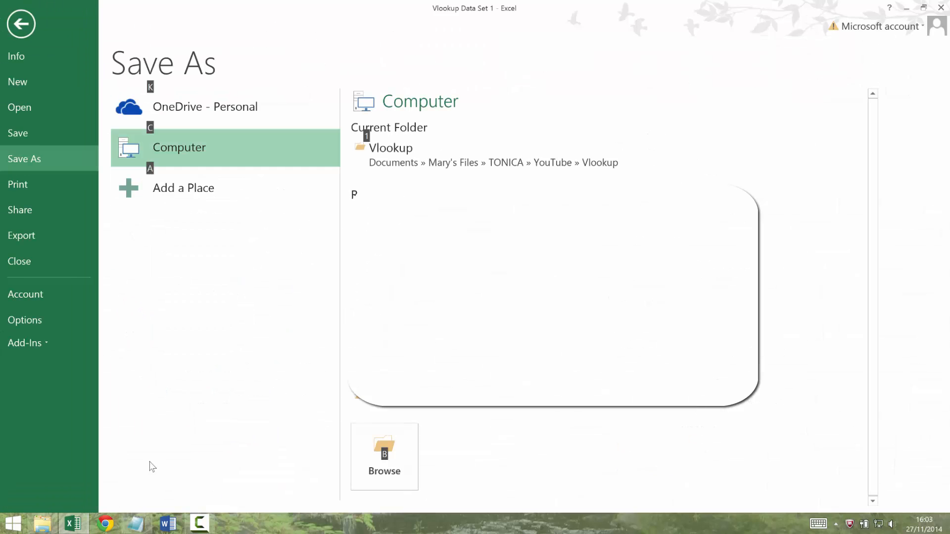
{"action": "key", "text": "1"}
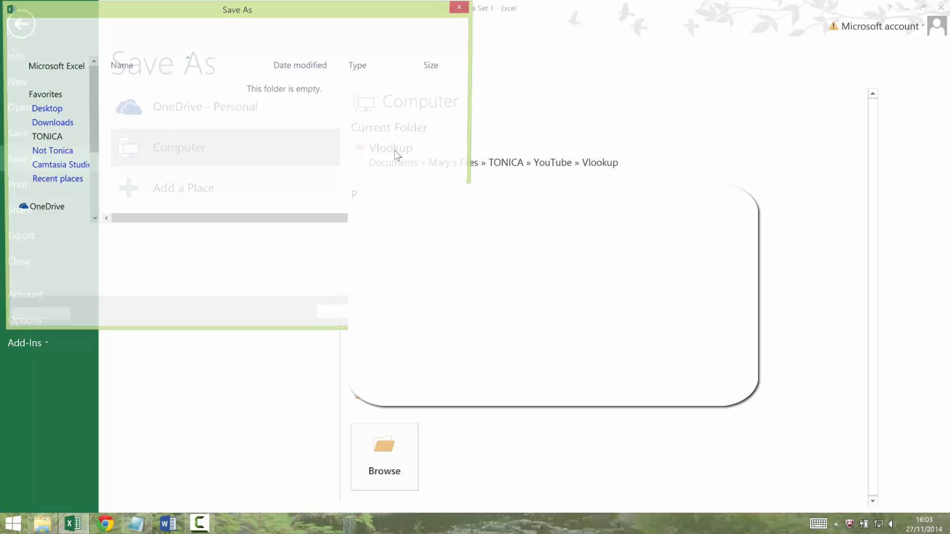
{"action": "key", "text": "BackSpace"}
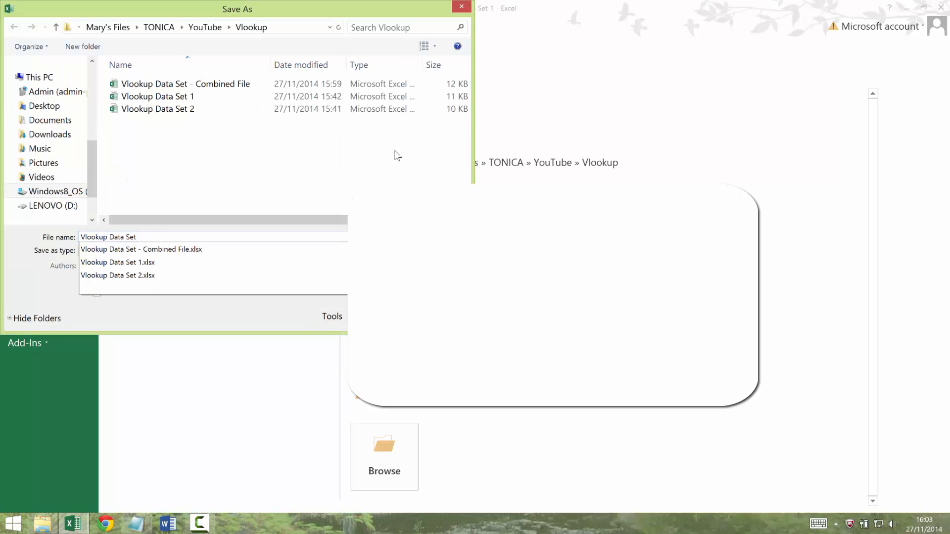
{"action": "type", "text": "- Combined File 2"}
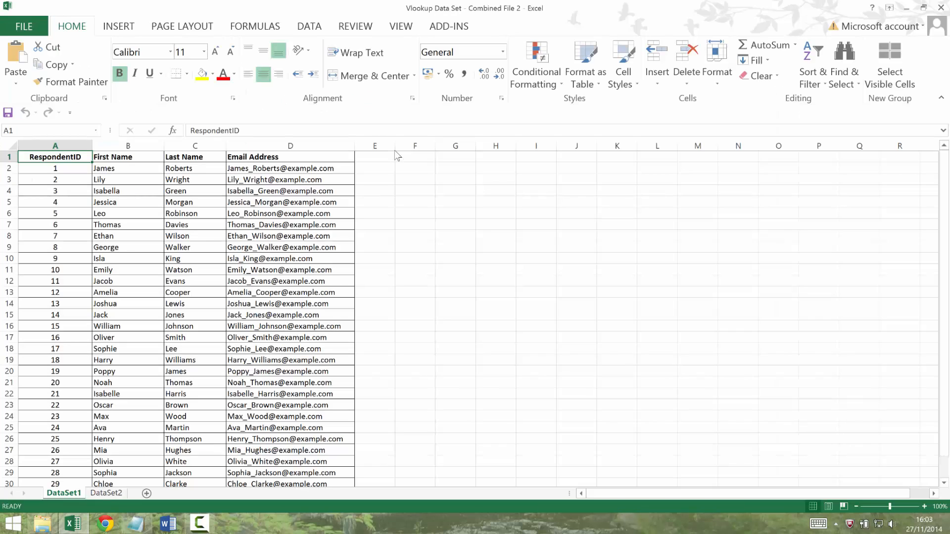
{"action": "left_click", "coordinate": [74, 525]}
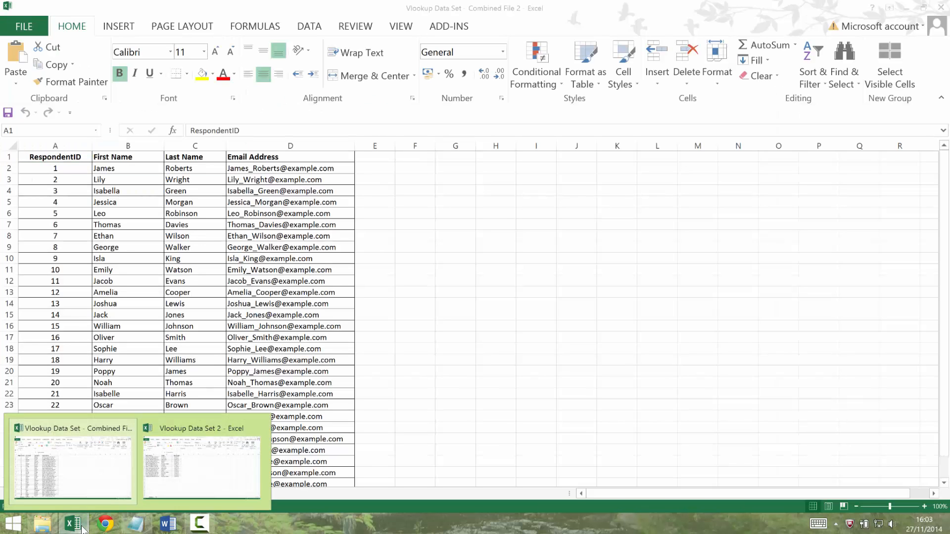
{"action": "left_click", "coordinate": [258, 429]}
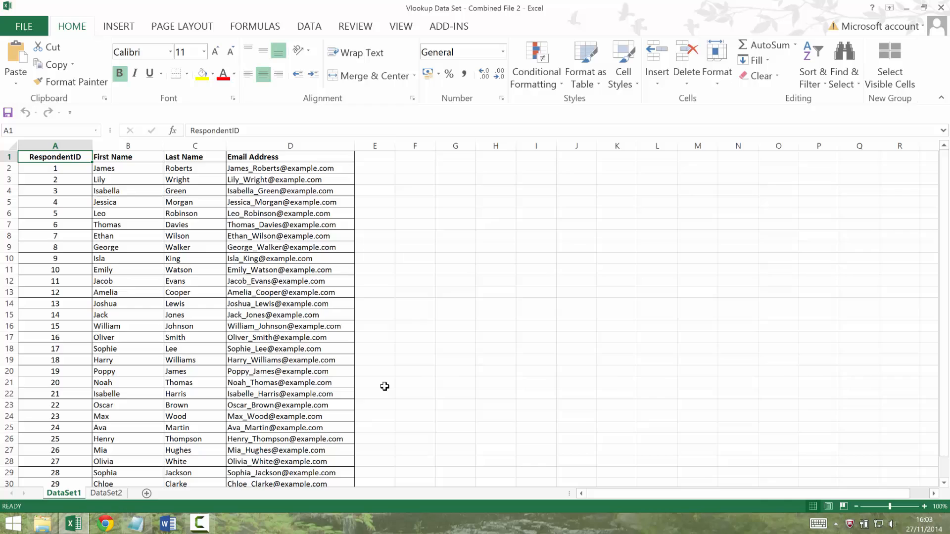
- Widen column E, head E1 'Is this on Dataset 2?', and switch to the DataSet2 sheet
{"action": "left_click_drag", "start_coordinate": [395, 146], "coordinate": [479, 143]}
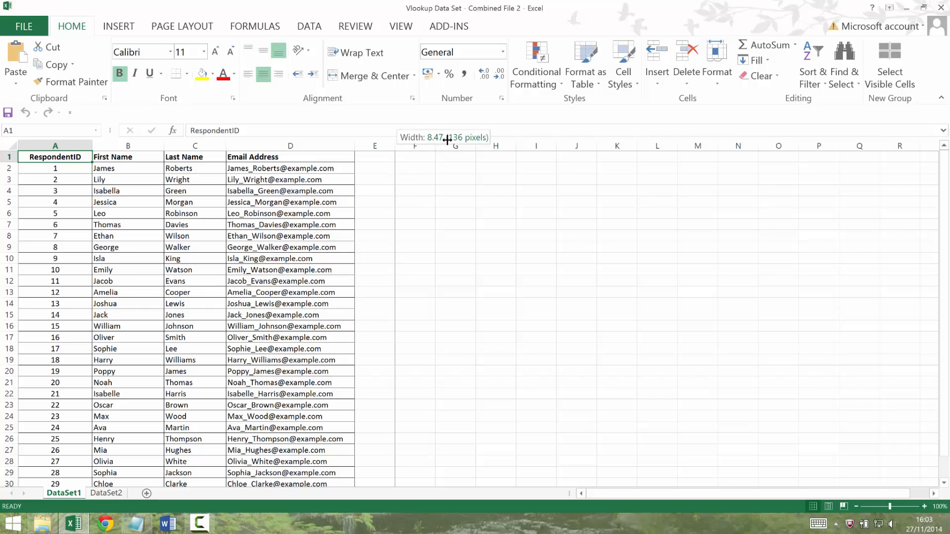
{"action": "left_click", "coordinate": [402, 157]}
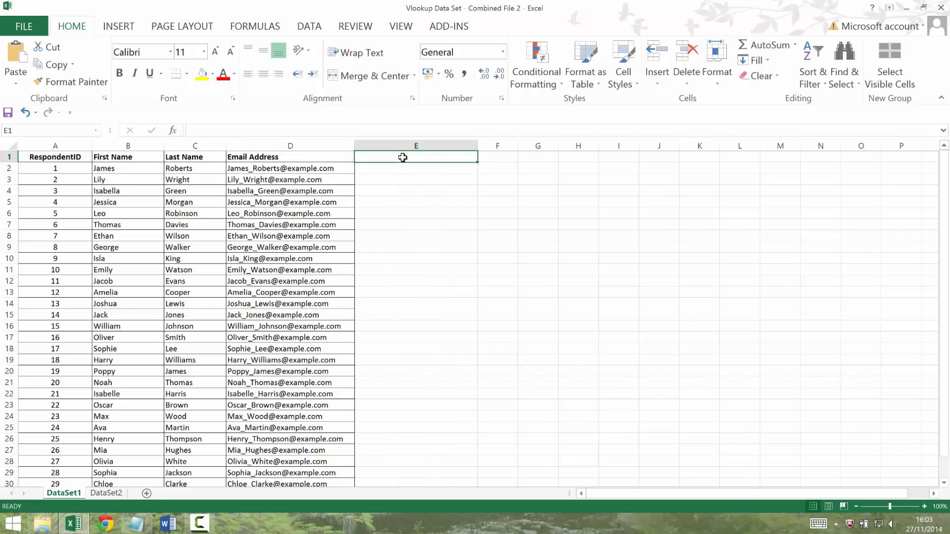
{"action": "type", "text": "Is this on"}
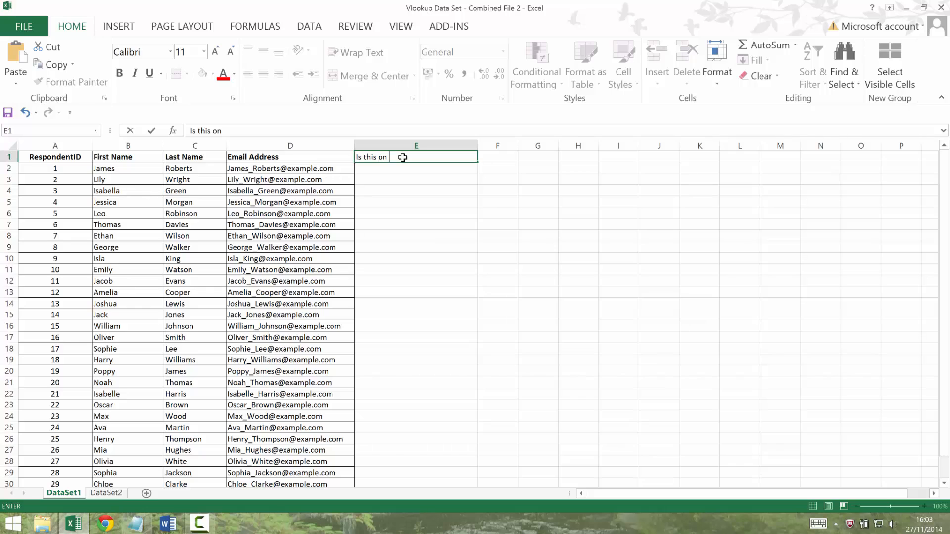
{"action": "type", "text": " Dataset 2?"}
{"action": "key", "text": "Return"}
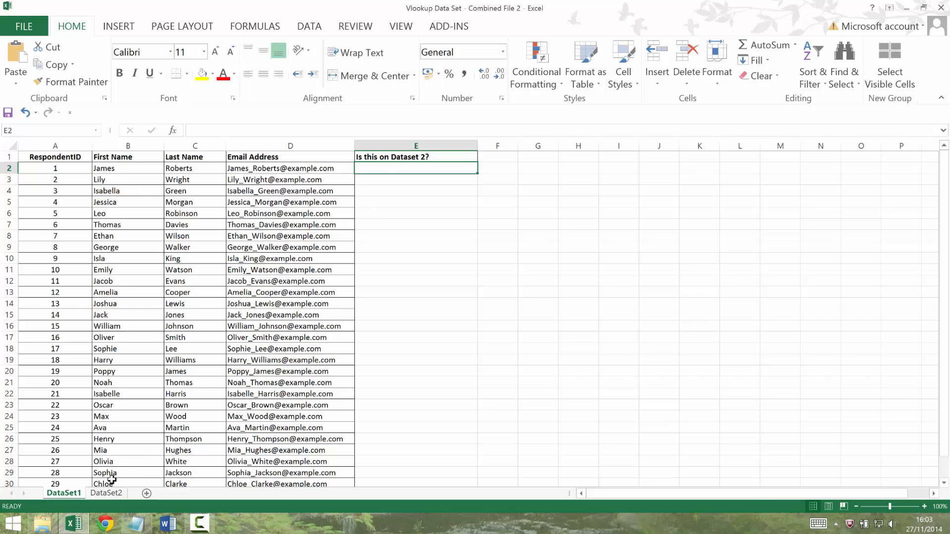
{"action": "left_click", "coordinate": [105, 496]}
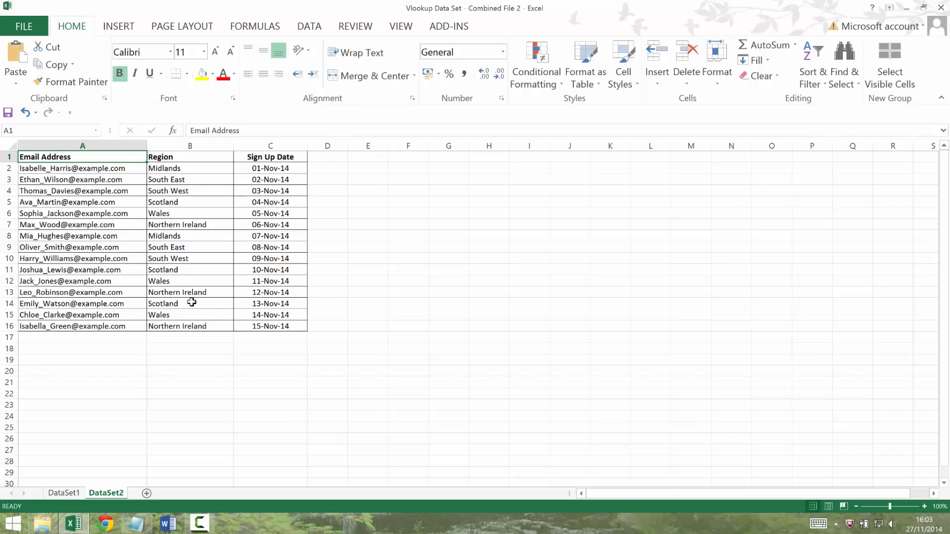
{"action": "left_click_drag", "start_coordinate": [124, 161], "coordinate": [256, 325]}
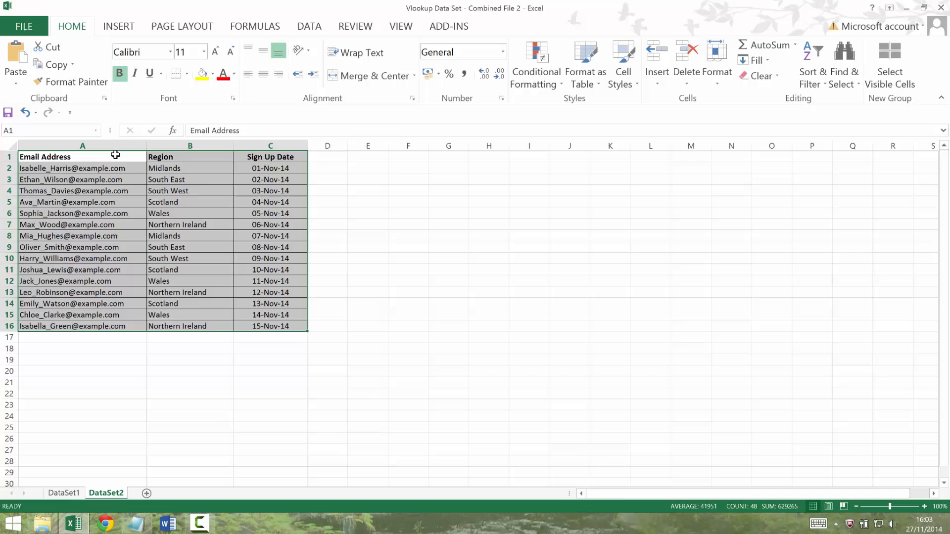
{"action": "left_click", "coordinate": [115, 154]}
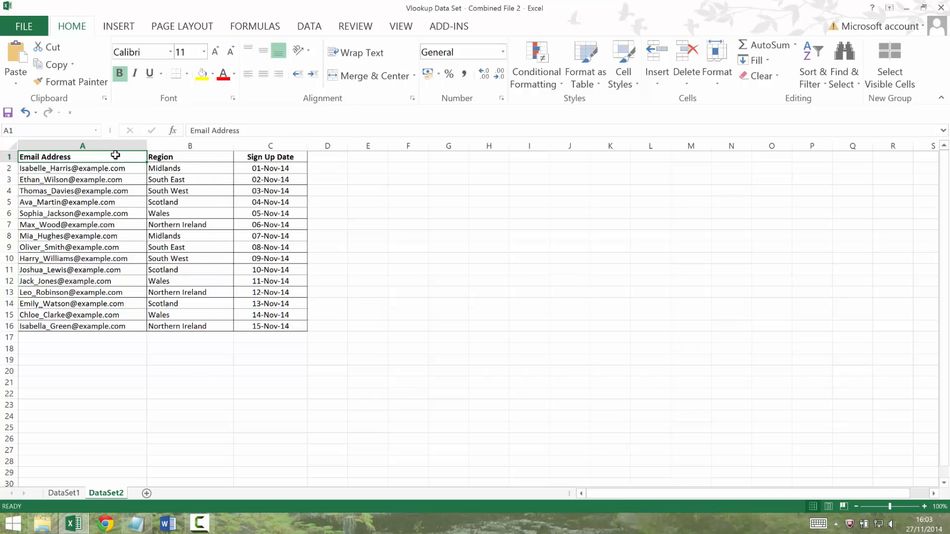
{"action": "key", "text": "ctrl+shift+Down"}
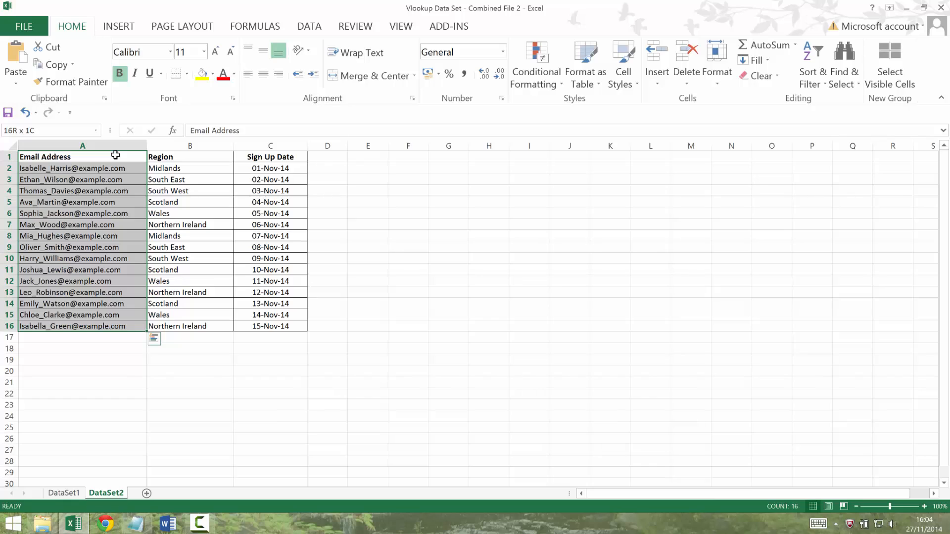
{"action": "key", "text": "shift+Right"}
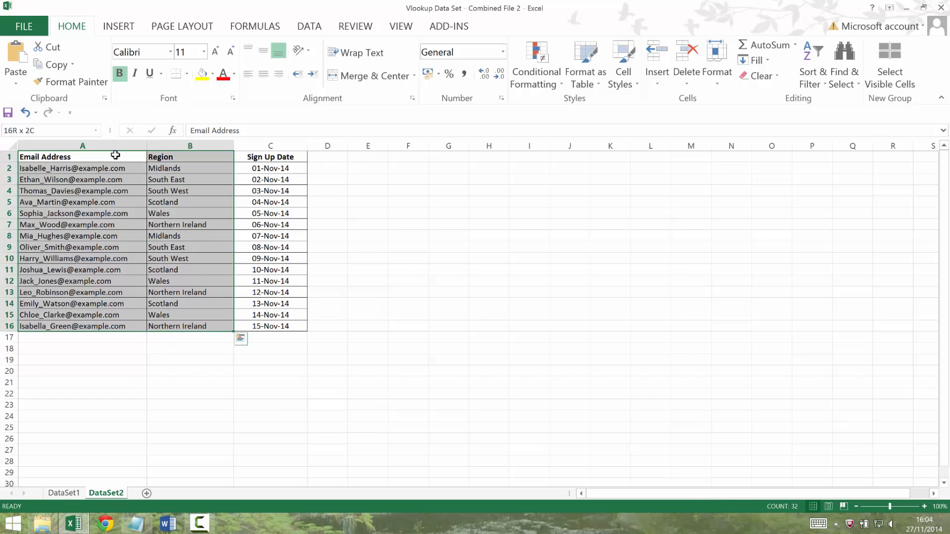
{"action": "key", "text": "shift+Right"}
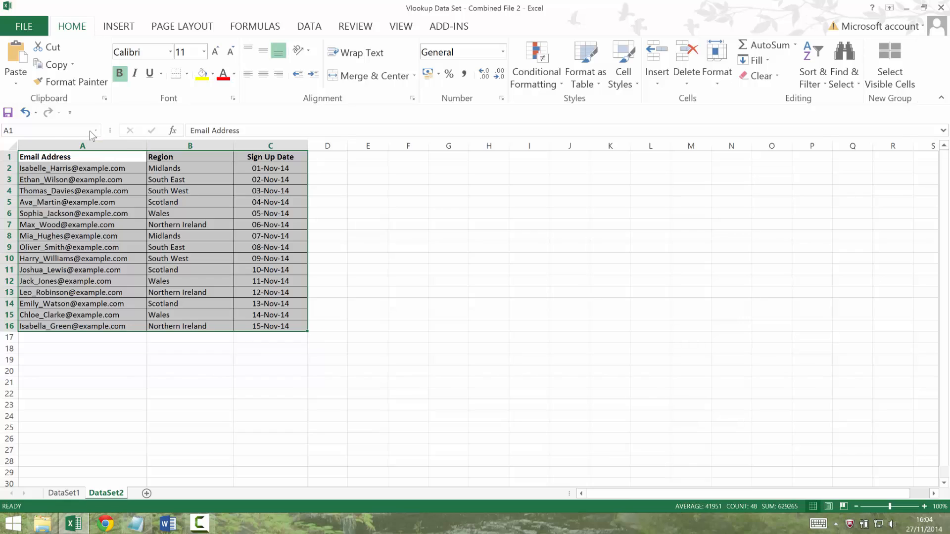
- Name the selected A1:C16 table Dataset2 in the Name Box and deselect back to A1
{"action": "left_click", "coordinate": [49, 130]}
{"action": "type", "text": "Dataset2"}
{"action": "key", "text": "Return"}
{"action": "left_click", "coordinate": [75, 190]}
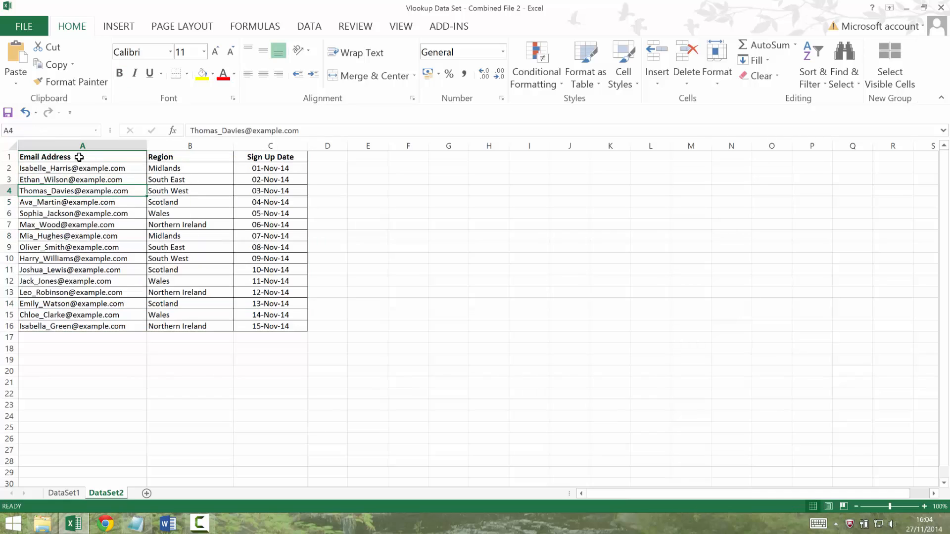
{"action": "mouse_move", "coordinate": [45, 156]}
{"action": "left_mouse_down"}
{"action": "mouse_move", "coordinate": [260, 307]}
{"action": "mouse_move", "coordinate": [270, 325]}
{"action": "left_mouse_up"}
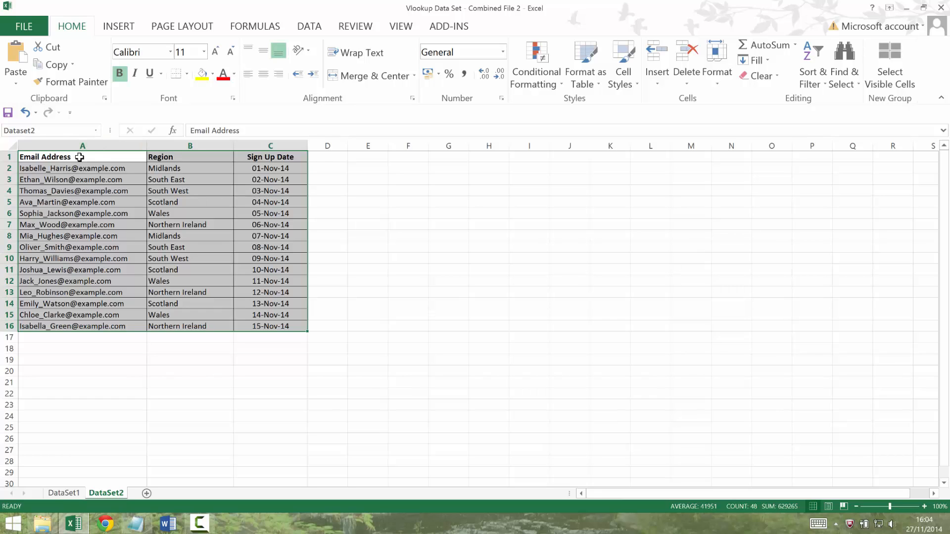
{"action": "left_click", "coordinate": [80, 157]}
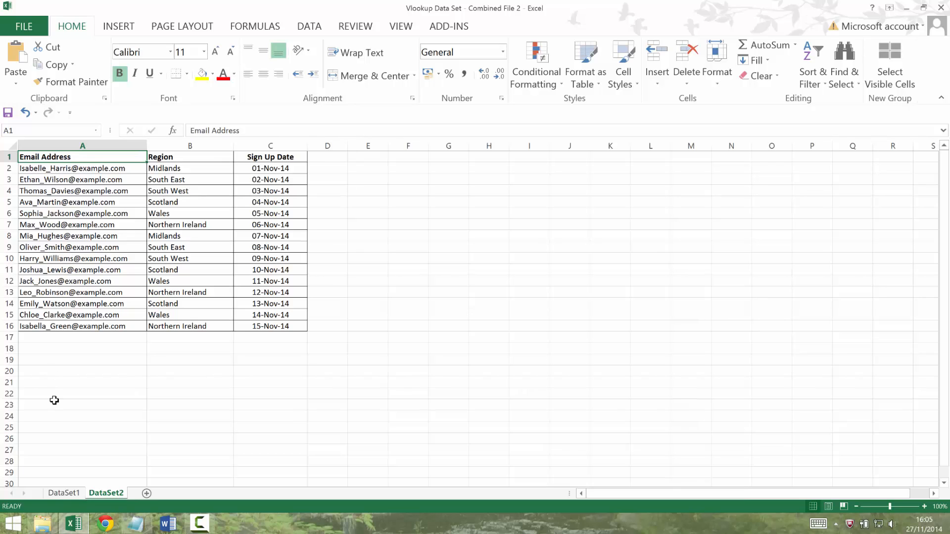
- On DataSet1, enter =VLOOKUP(D2,Dataset2,1,FALSE) in E2, returning #N/A
{"action": "left_click", "coordinate": [58, 493]}
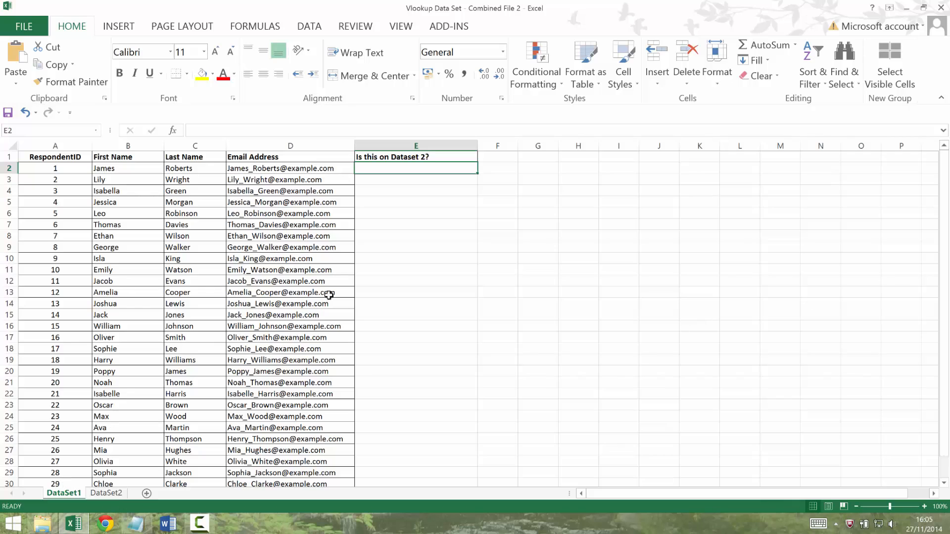
{"action": "type", "text": "="}
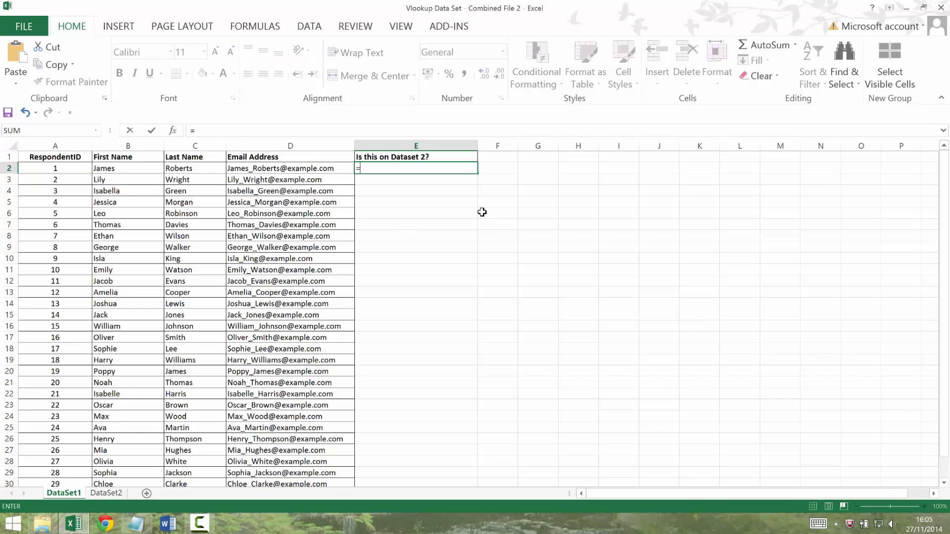
{"action": "type", "text": "vlookup"}
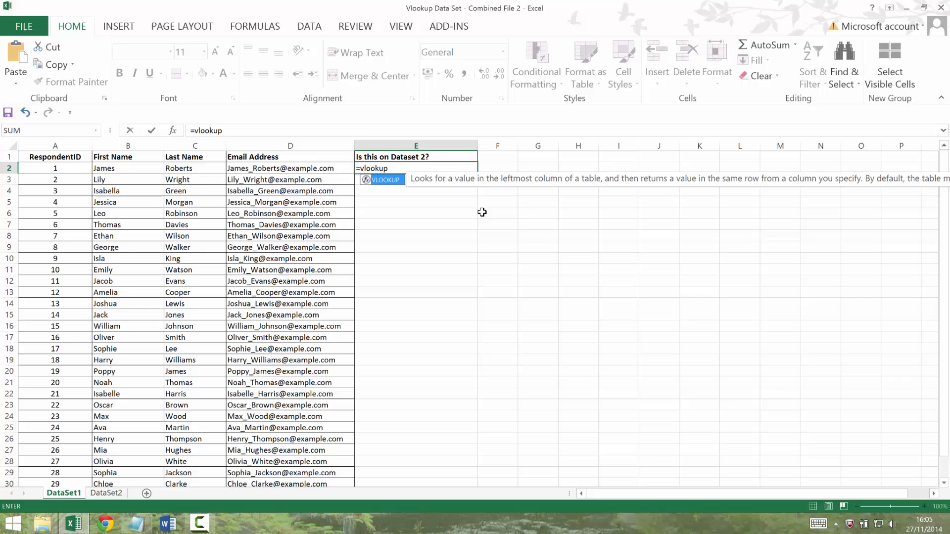
{"action": "type", "text": "("}
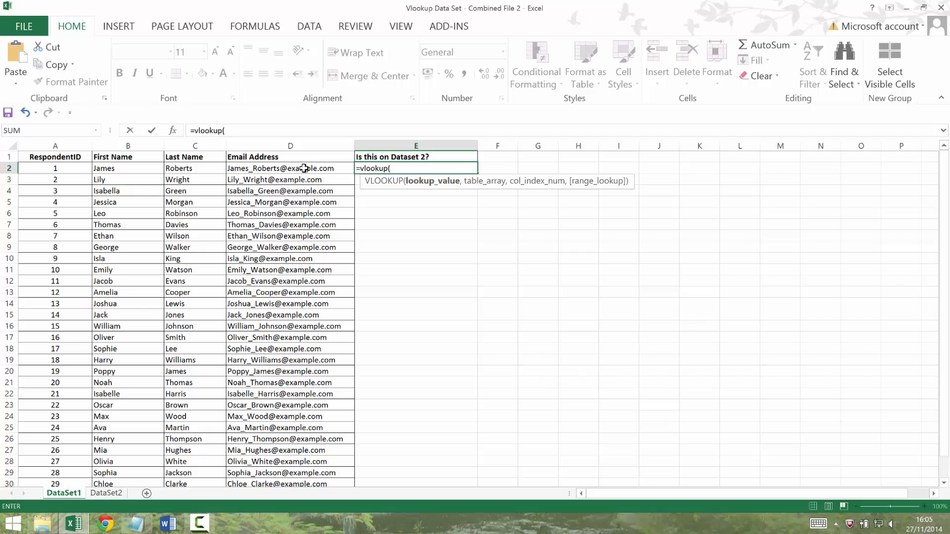
{"action": "left_click", "coordinate": [303, 168]}
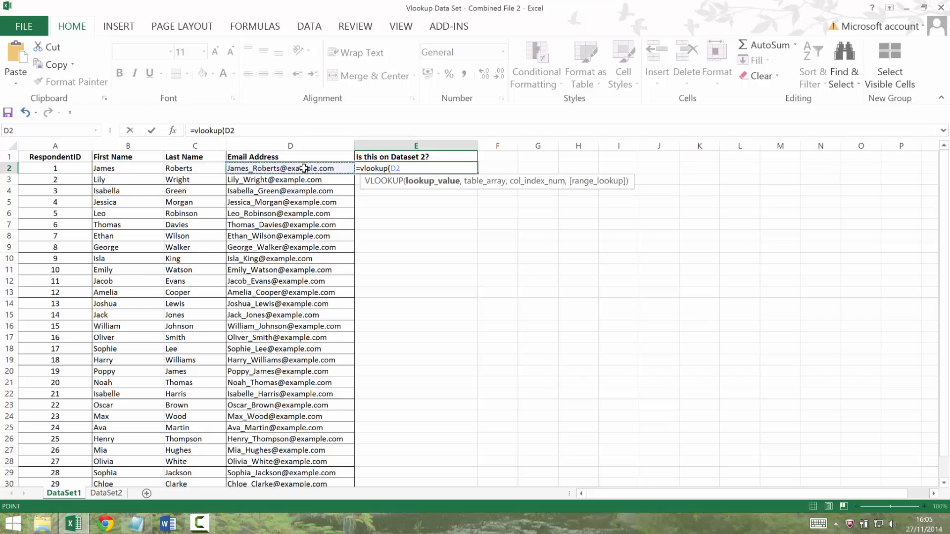
{"action": "type", "text": ","}
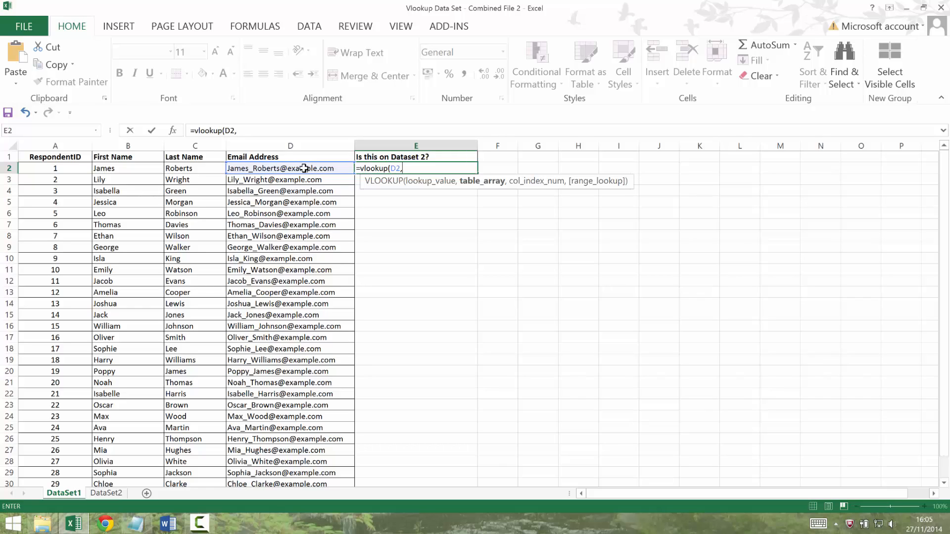
{"action": "type", "text": "datas"}
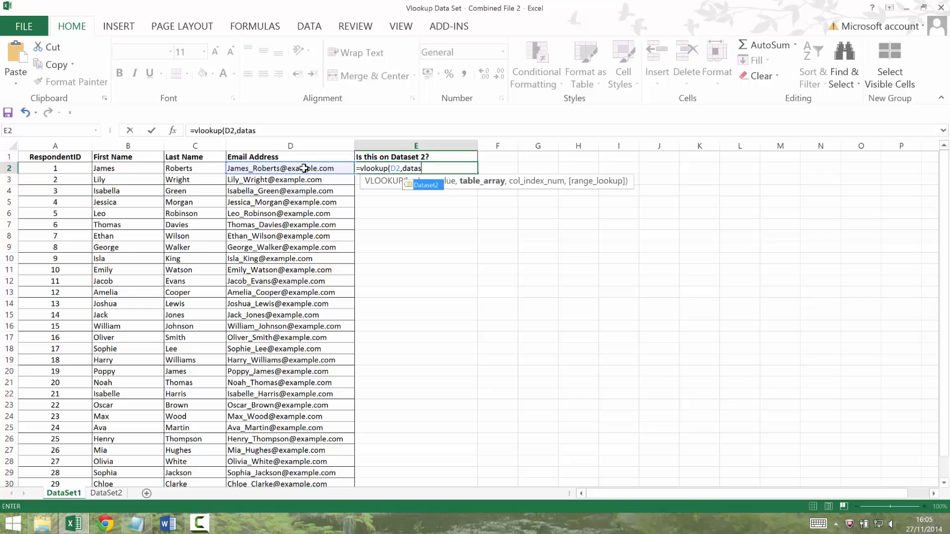
{"action": "key", "text": "Escape"}
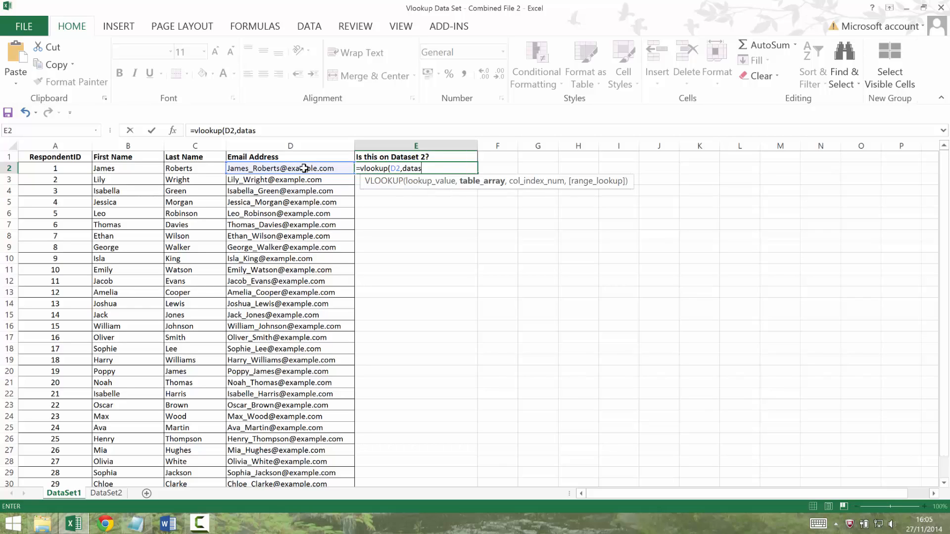
{"action": "key", "text": "Tab"}
{"action": "type", "text": ","}
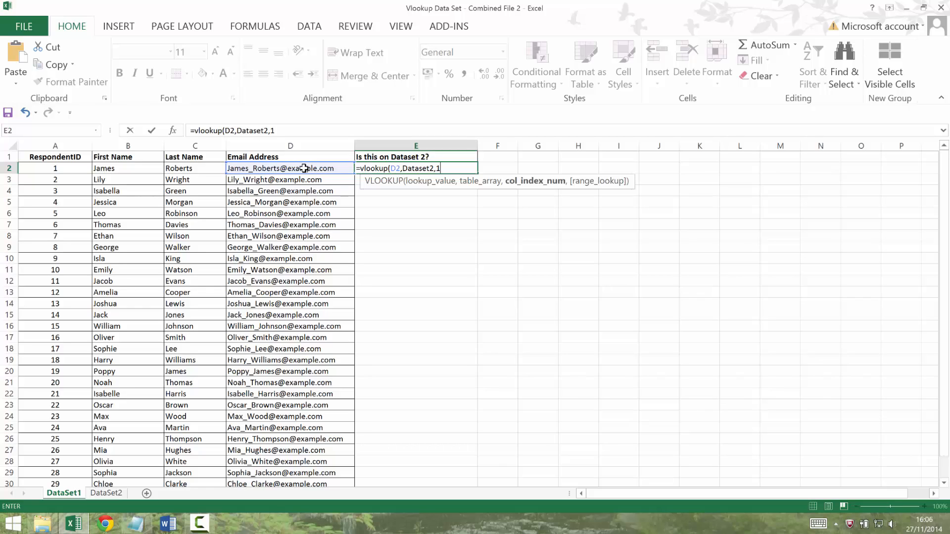
{"action": "type", "text": ","}
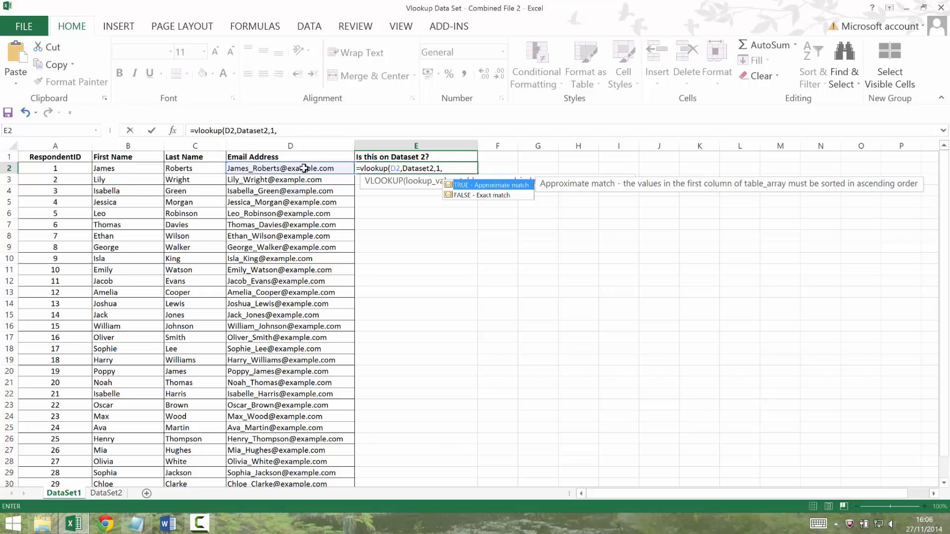
{"action": "type", "text": "false)"}
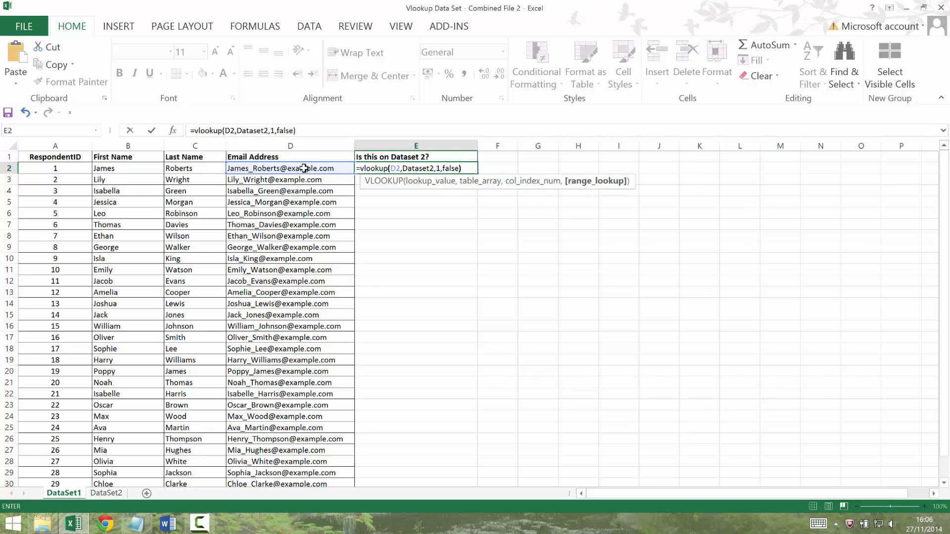
{"action": "key", "text": "Return"}
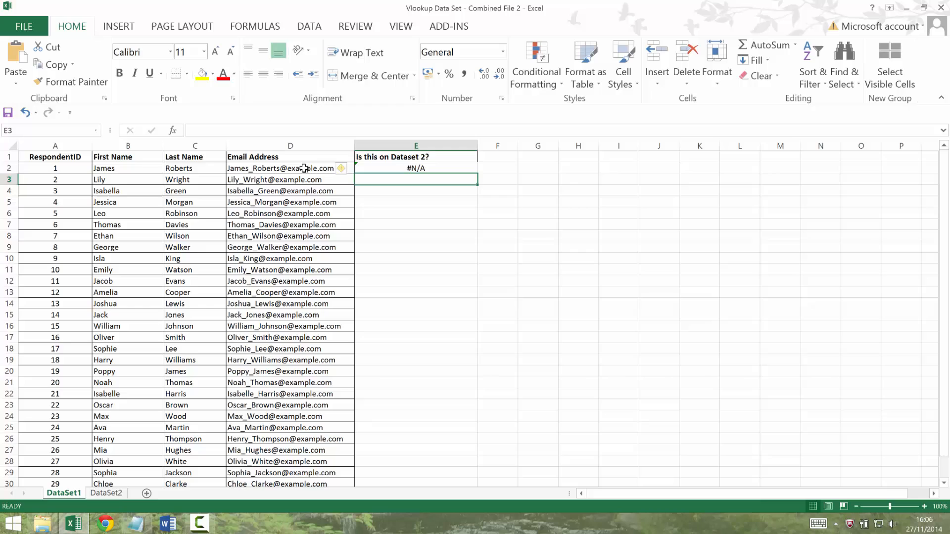
- Fill the E2 lookup formula down column E to row 31, showing matched emails or #N/A
{"action": "key", "text": "Up"}
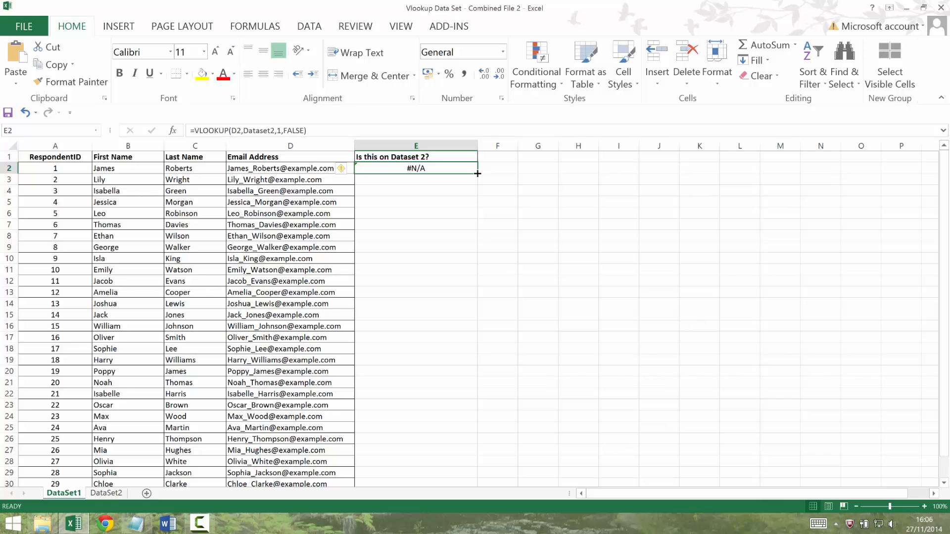
{"action": "double_click", "coordinate": [477, 173]}
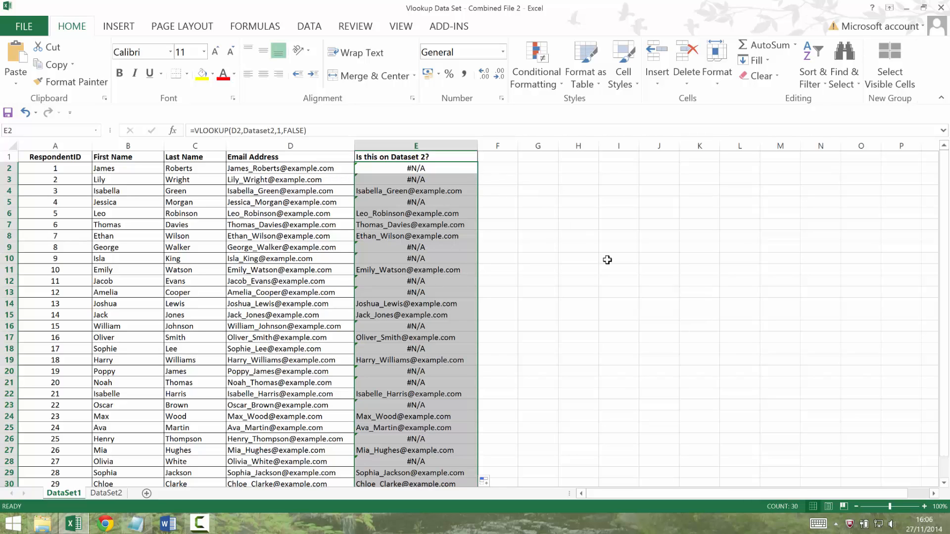
{"action": "scroll", "coordinate": [944, 484], "scroll_direction": "down", "scroll_amount": 1}
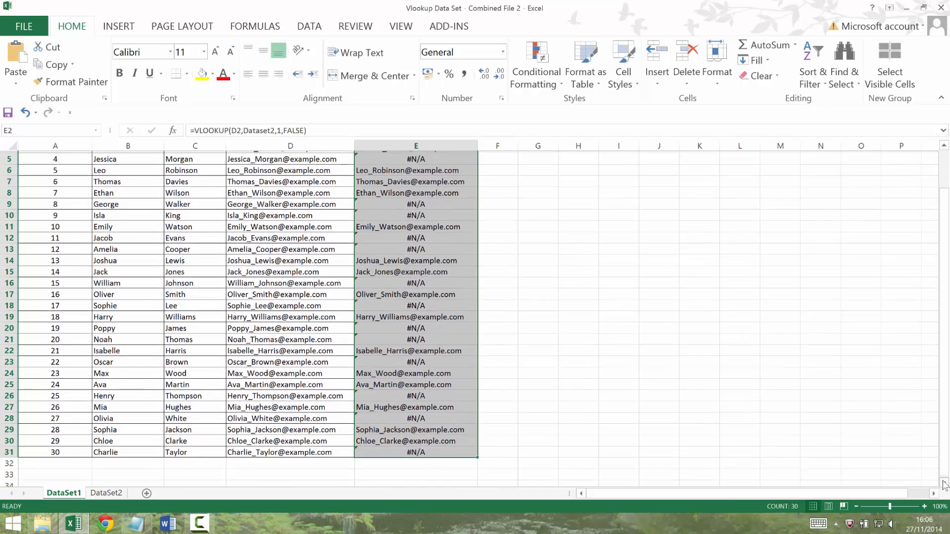
{"action": "scroll", "coordinate": [944, 484], "scroll_direction": "down", "scroll_amount": 1}
{"action": "scroll", "coordinate": [944, 484], "scroll_direction": "down", "scroll_amount": 1}
{"action": "scroll", "coordinate": [944, 484], "scroll_direction": "down", "scroll_amount": 1}
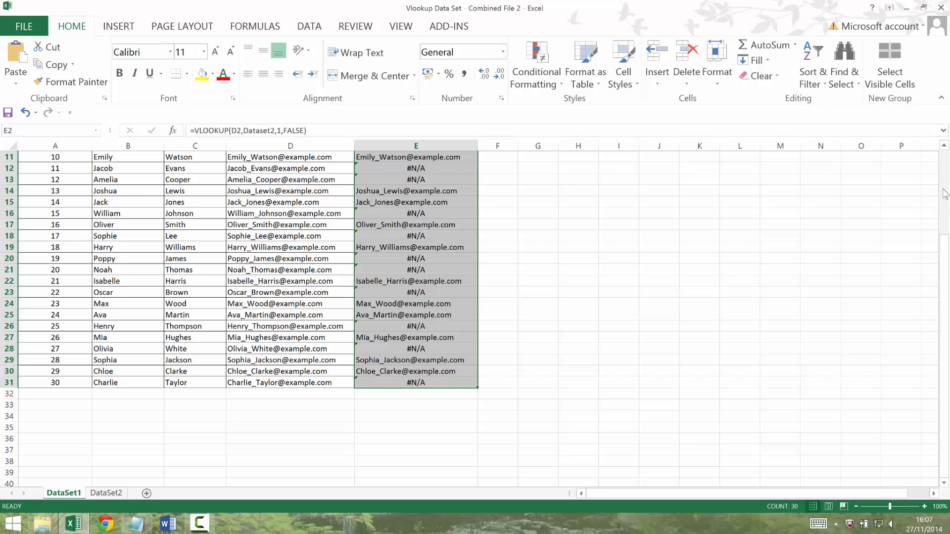
{"action": "scroll", "coordinate": [945, 193], "scroll_direction": "up", "scroll_amount": 4}
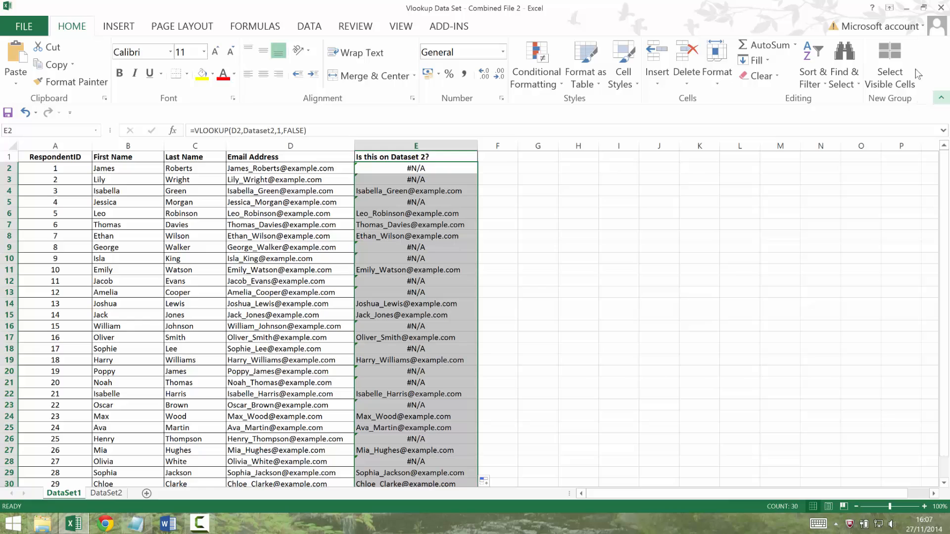
- Copy column E and paste it back over itself as plain values
{"action": "left_click", "coordinate": [404, 143]}
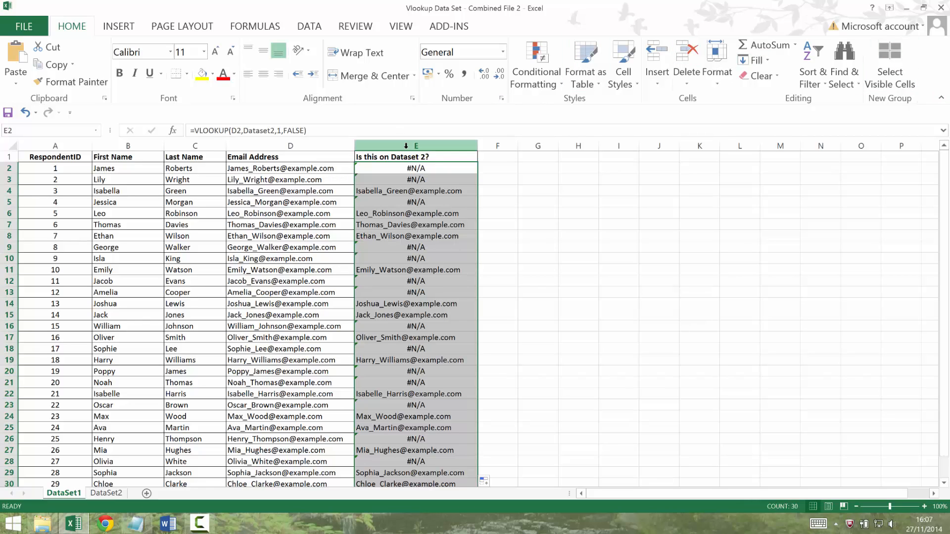
{"action": "left_click", "coordinate": [406, 147]}
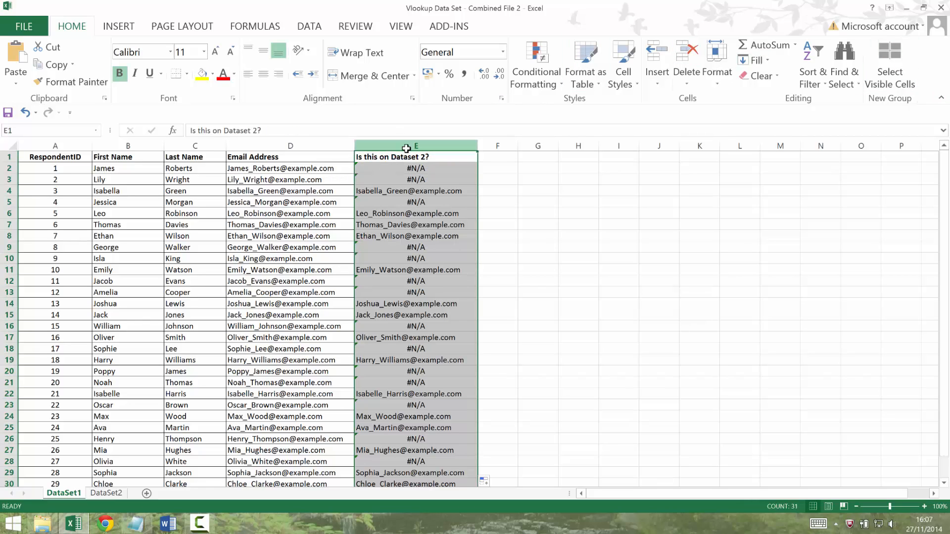
{"action": "key", "text": "ctrl+c"}
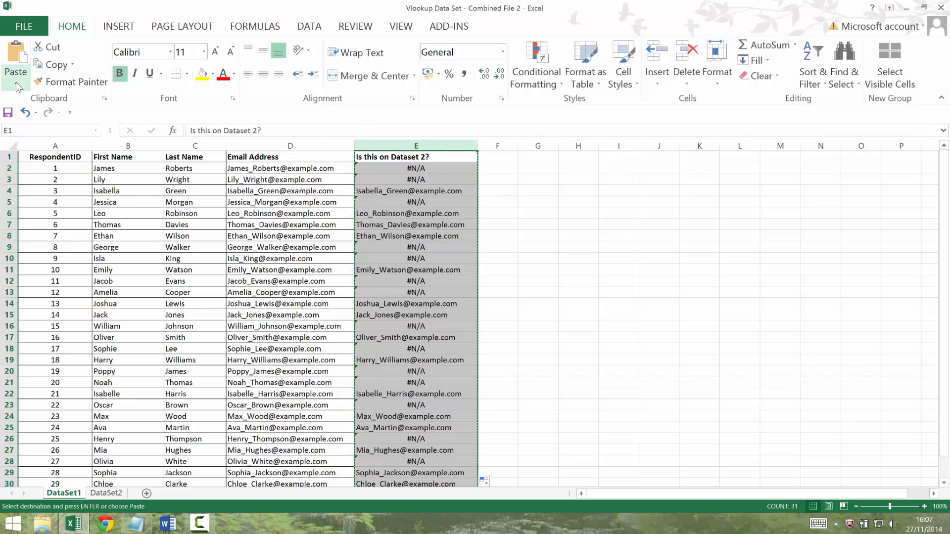
{"action": "left_click", "coordinate": [15, 82]}
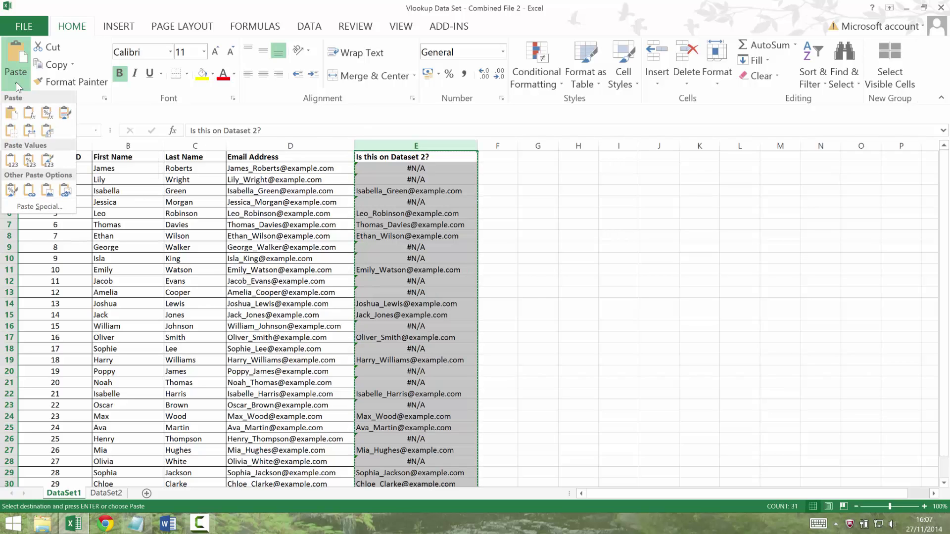
{"action": "left_click", "coordinate": [12, 163]}
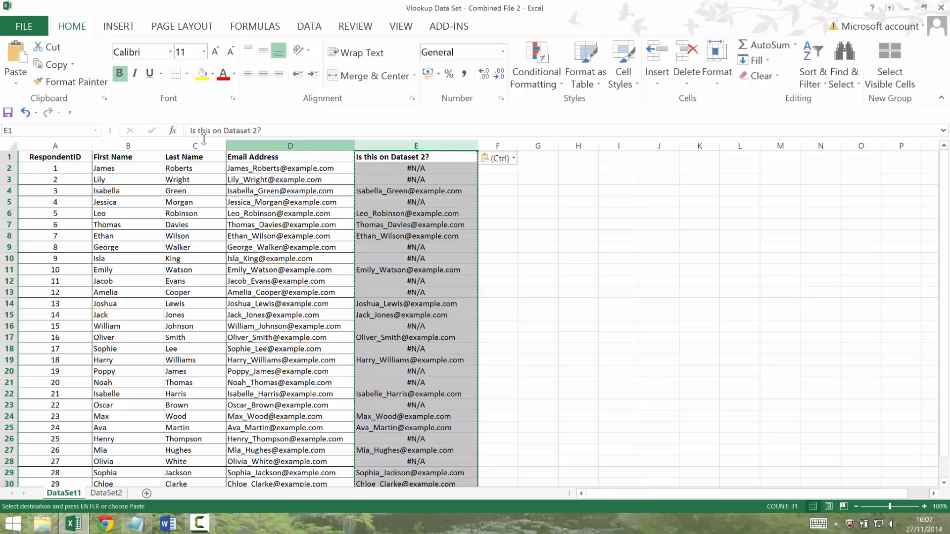
{"action": "left_click", "coordinate": [11, 85]}
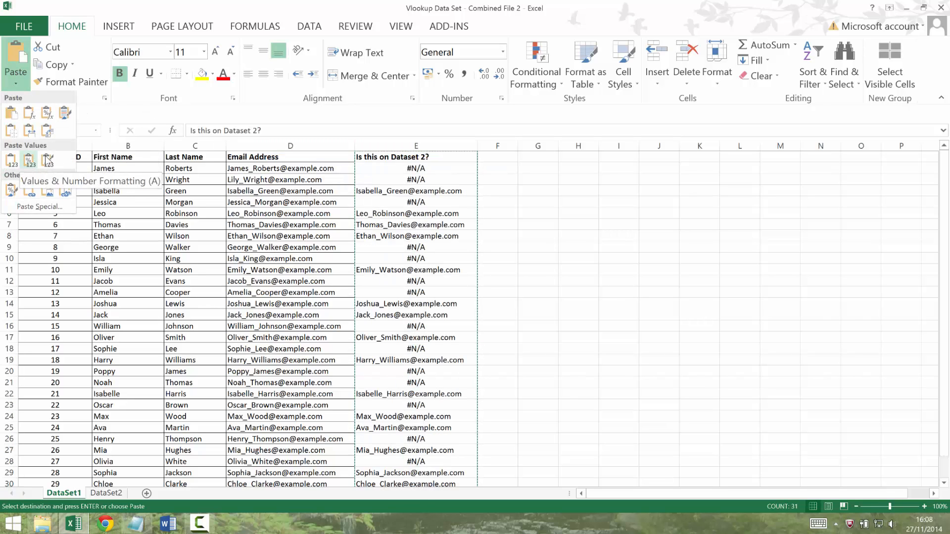
{"action": "left_click", "coordinate": [435, 157]}
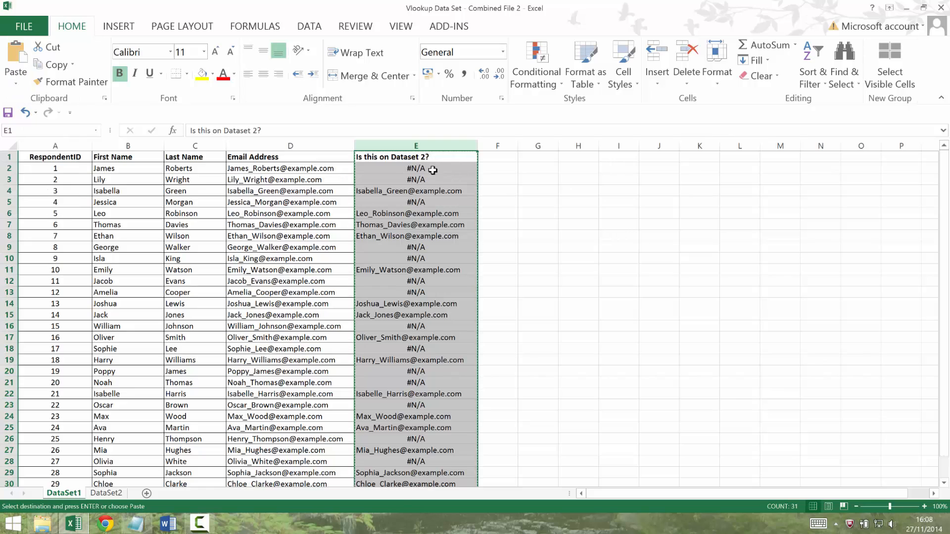
- Check the pasted results by jumping to the last row of column E and back
{"action": "left_click", "coordinate": [424, 169]}
{"action": "key", "text": "Escape"}
{"action": "key", "text": "ctrl+Down"}
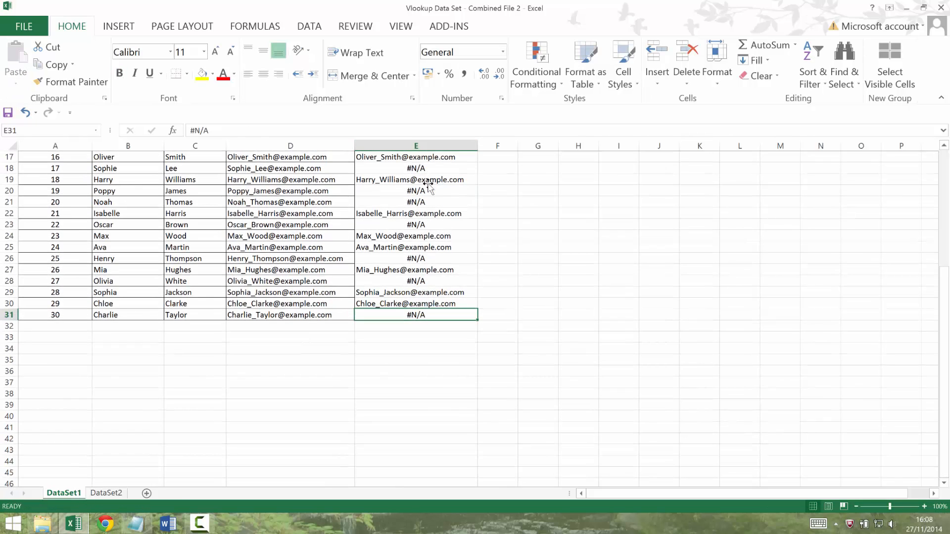
{"action": "key", "text": "ctrl+Up"}
{"action": "key", "text": "Down"}
{"action": "key", "text": "Down"}
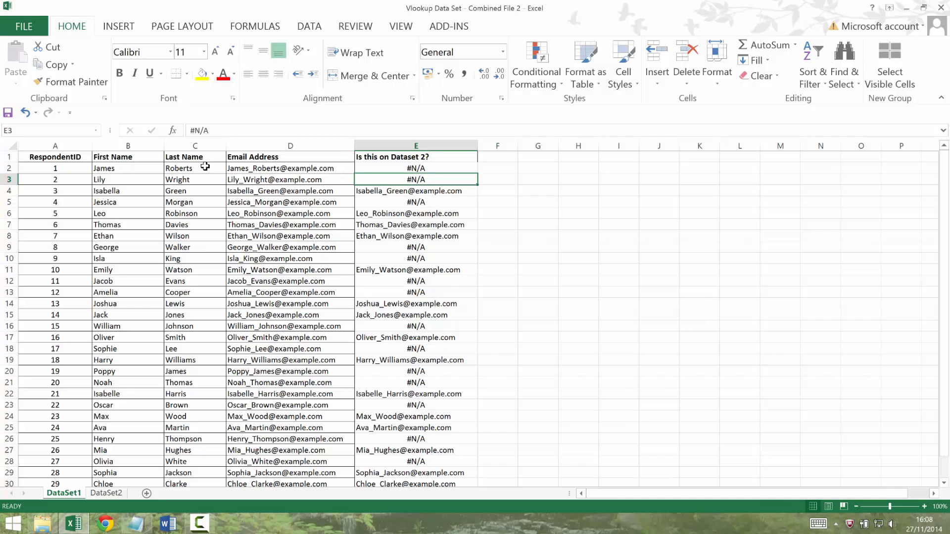
- Replace all 15 #N/A entries in column E with nothing, leaving those cells blank
{"action": "left_click", "coordinate": [416, 147]}
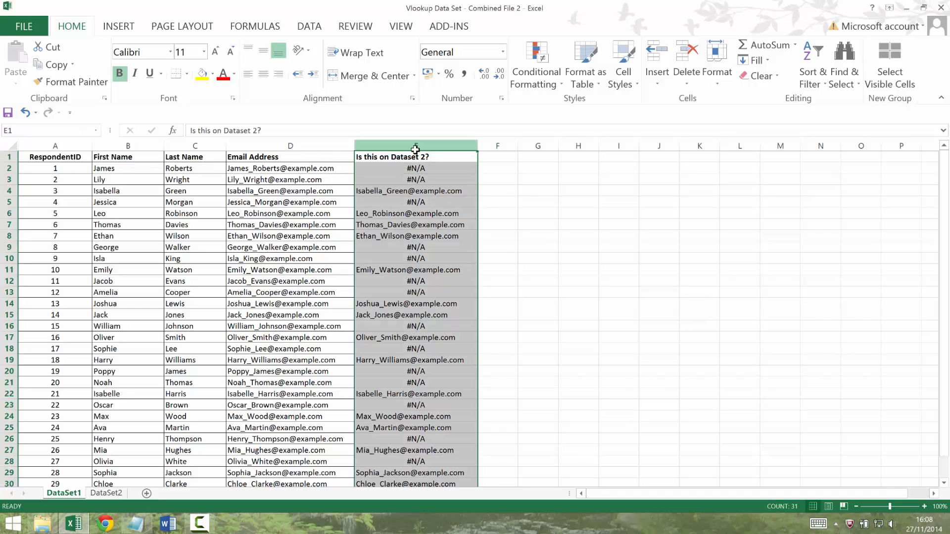
{"action": "key", "text": "ctrl+f"}
{"action": "type", "text": "#"}
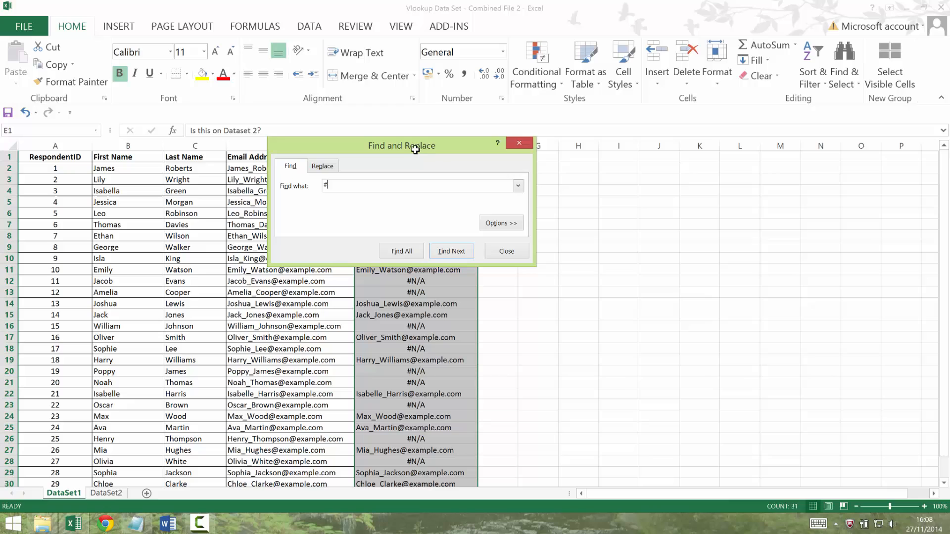
{"action": "type", "text": "N/A"}
{"action": "left_click", "coordinate": [321, 169]}
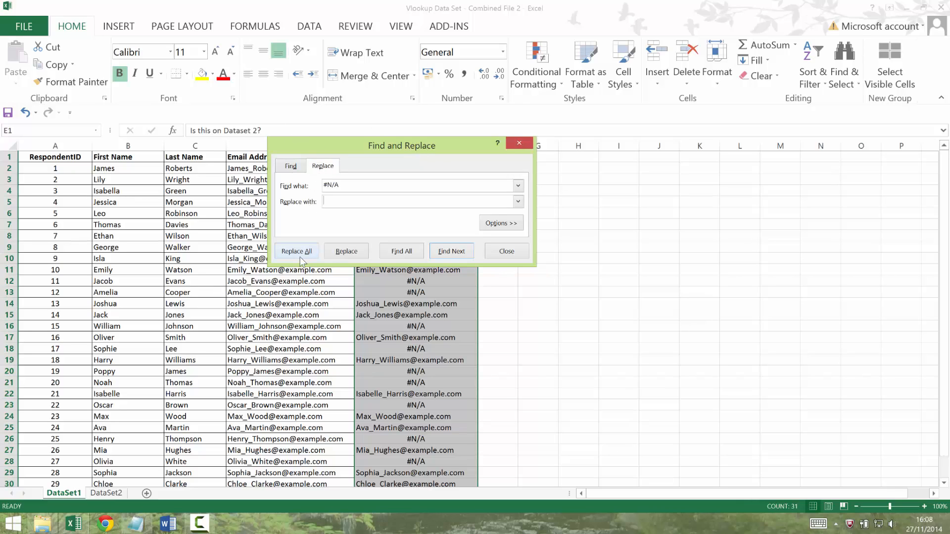
{"action": "left_click", "coordinate": [301, 256]}
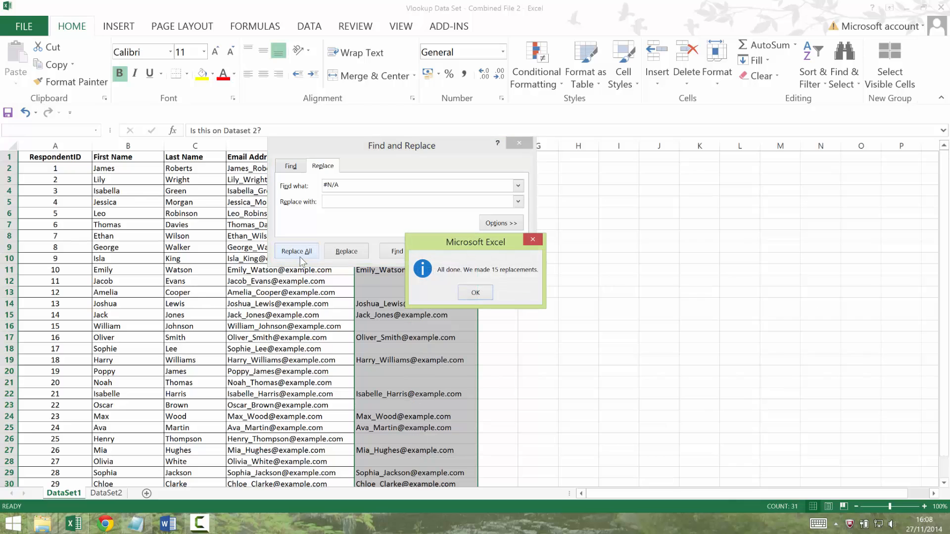
{"action": "left_click", "coordinate": [481, 295]}
{"action": "left_click", "coordinate": [507, 251]}
{"action": "left_click", "coordinate": [416, 237]}
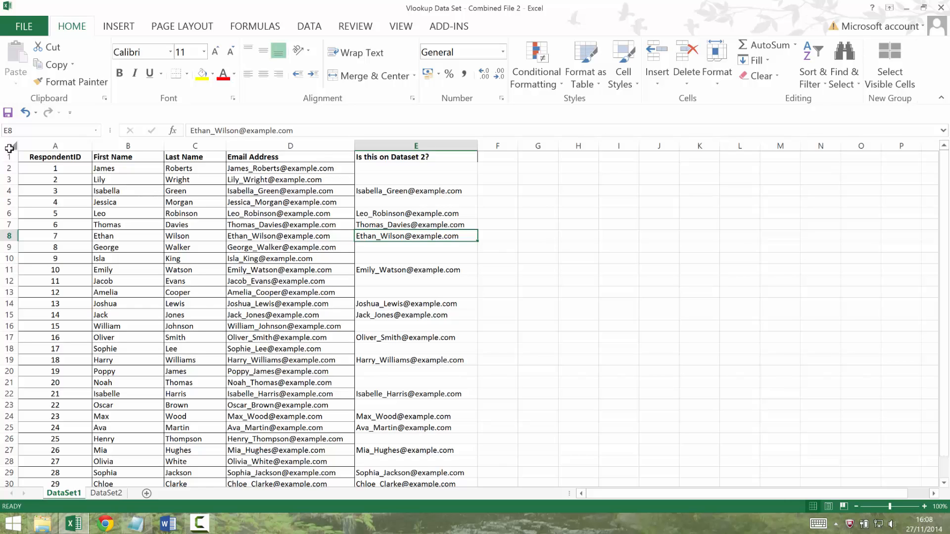
- Select the entire worksheet for sorting after trying column E and F selections
{"action": "left_click", "coordinate": [10, 148]}
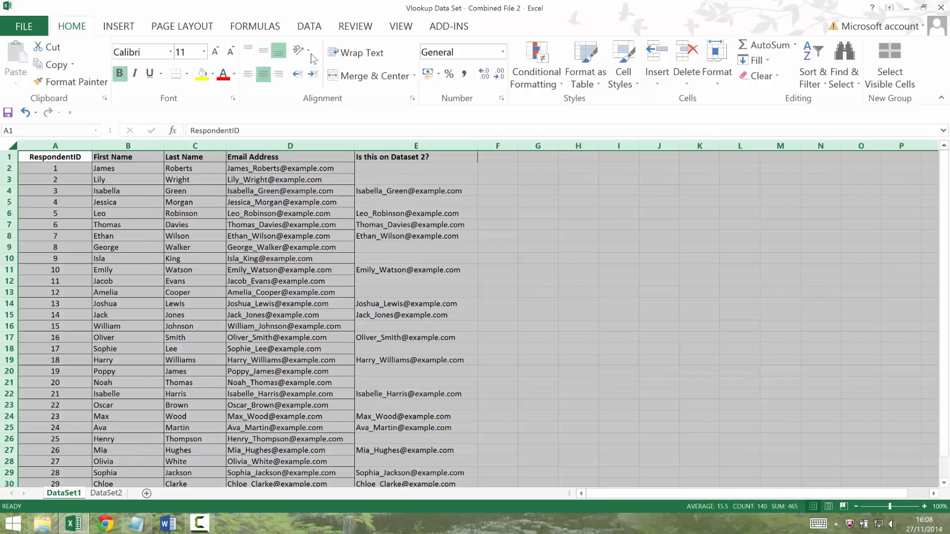
{"action": "left_click", "coordinate": [406, 158]}
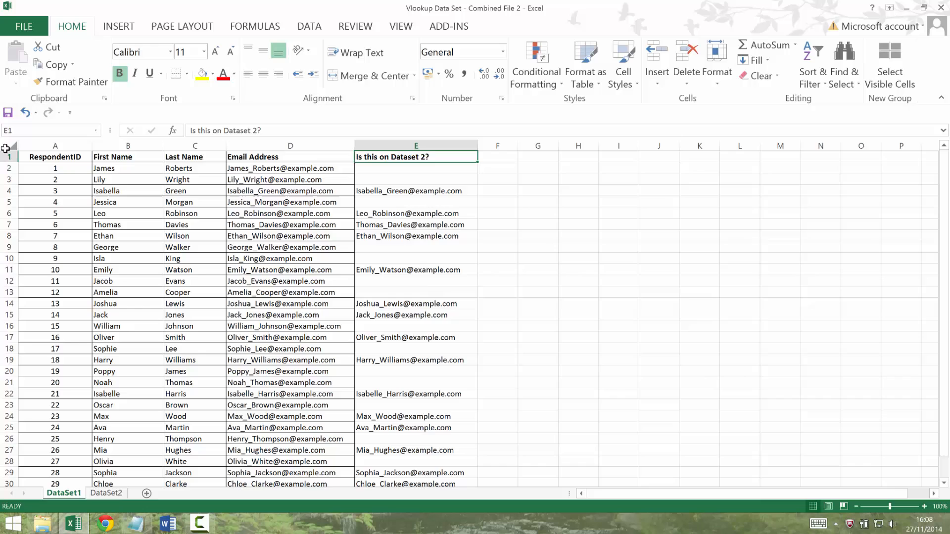
{"action": "left_click", "coordinate": [6, 148]}
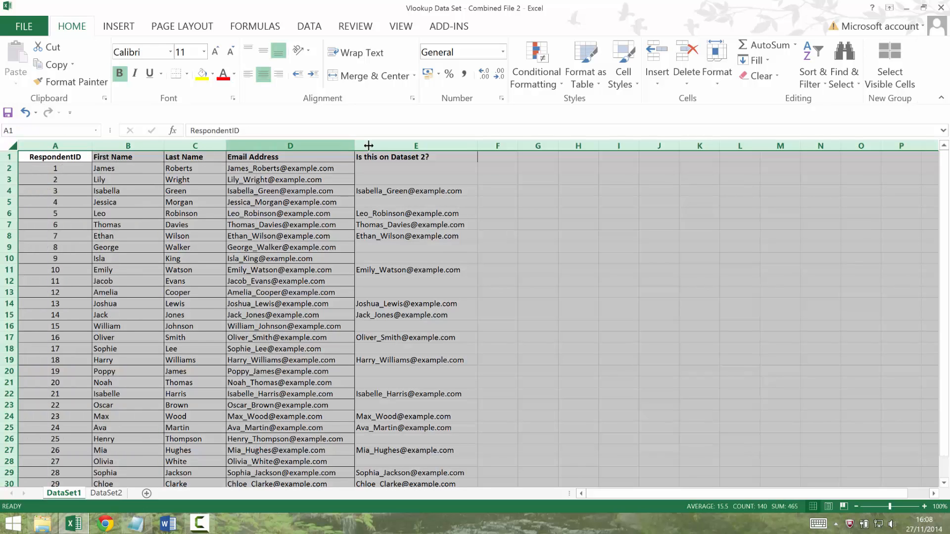
{"action": "left_click", "coordinate": [417, 145]}
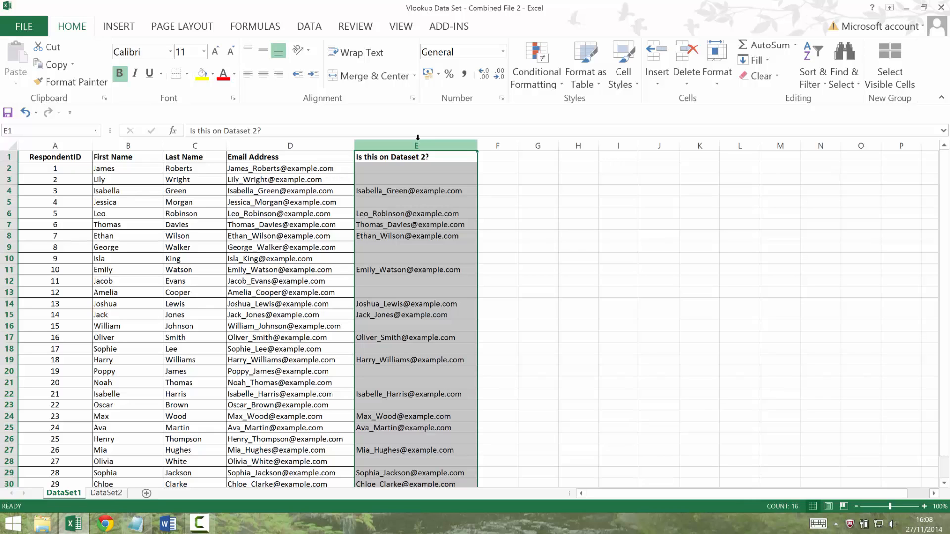
{"action": "left_click", "coordinate": [503, 147]}
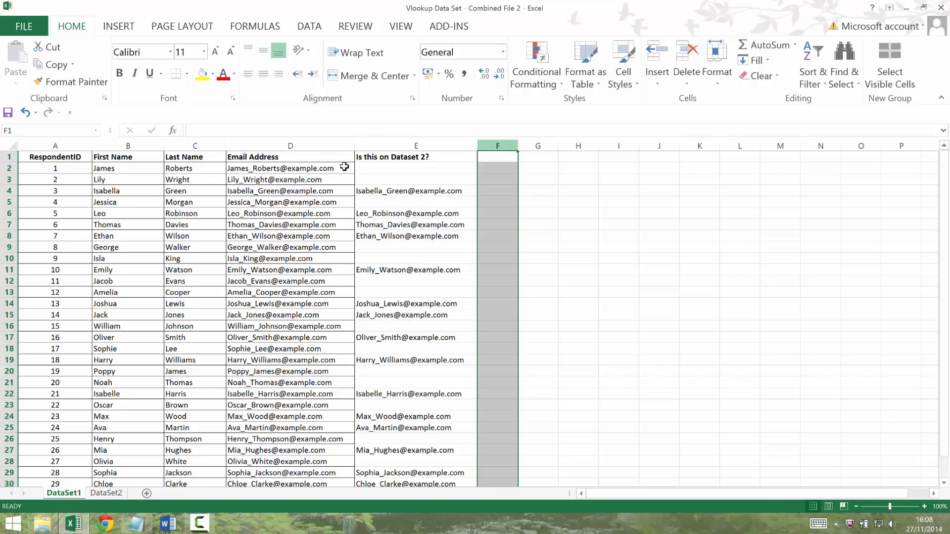
{"action": "left_click", "coordinate": [13, 146]}
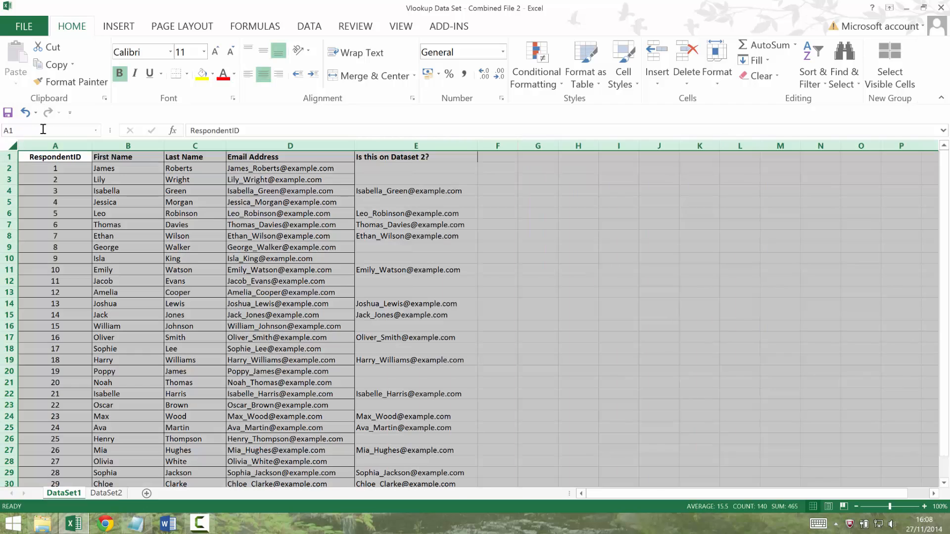
- Sort the data by the Is this on Dataset 2? column in descending order so matched rows come first
{"action": "left_click", "coordinate": [309, 26]}
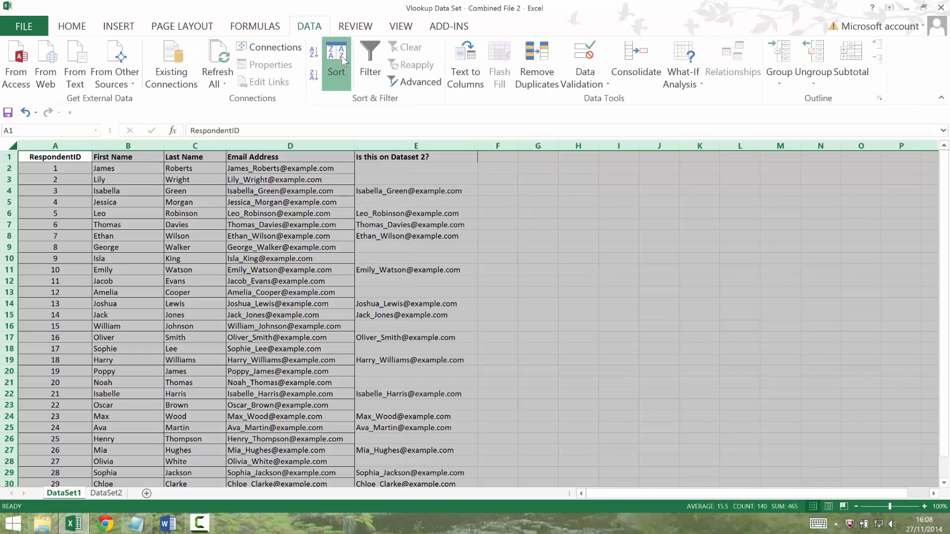
{"action": "left_click", "coordinate": [341, 58]}
{"action": "left_click", "coordinate": [335, 164]}
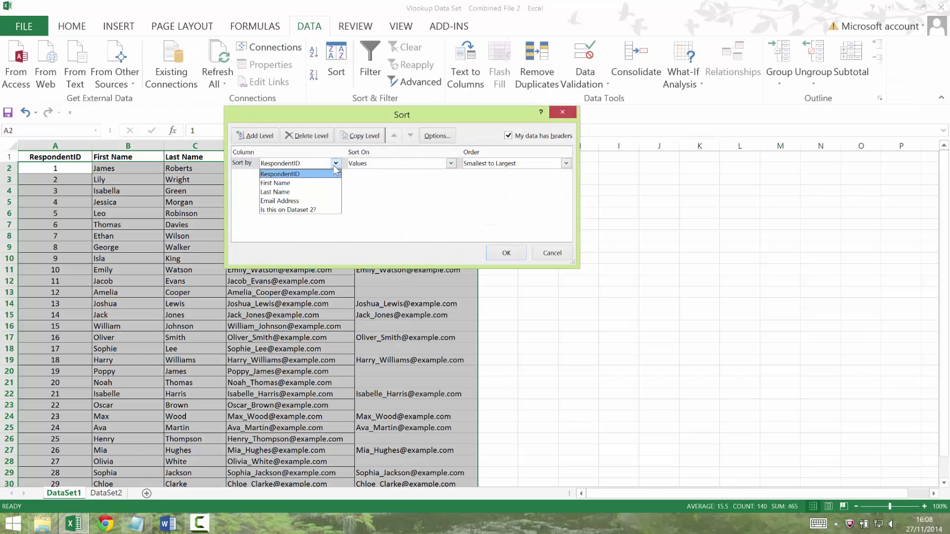
{"action": "left_click", "coordinate": [324, 210]}
{"action": "left_click", "coordinate": [488, 163]}
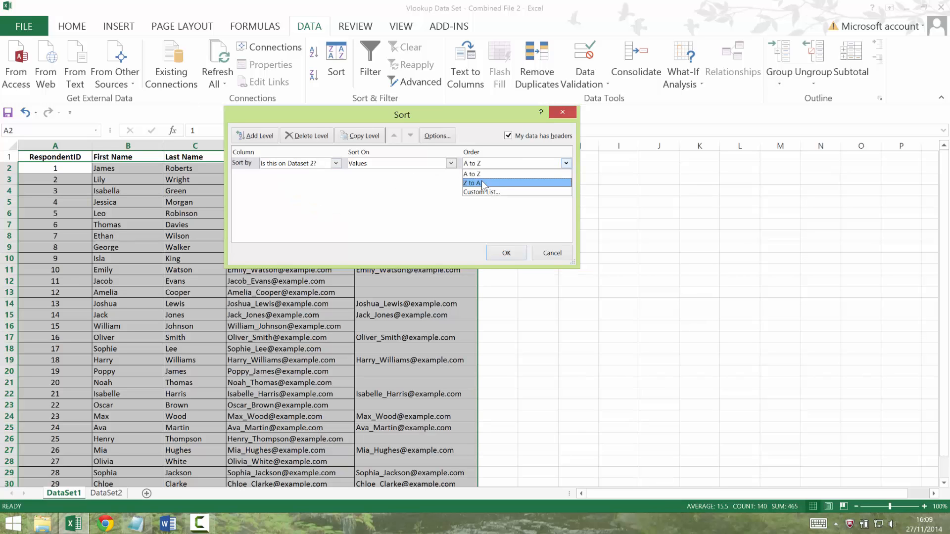
{"action": "left_click", "coordinate": [481, 183]}
{"action": "left_click", "coordinate": [497, 250]}
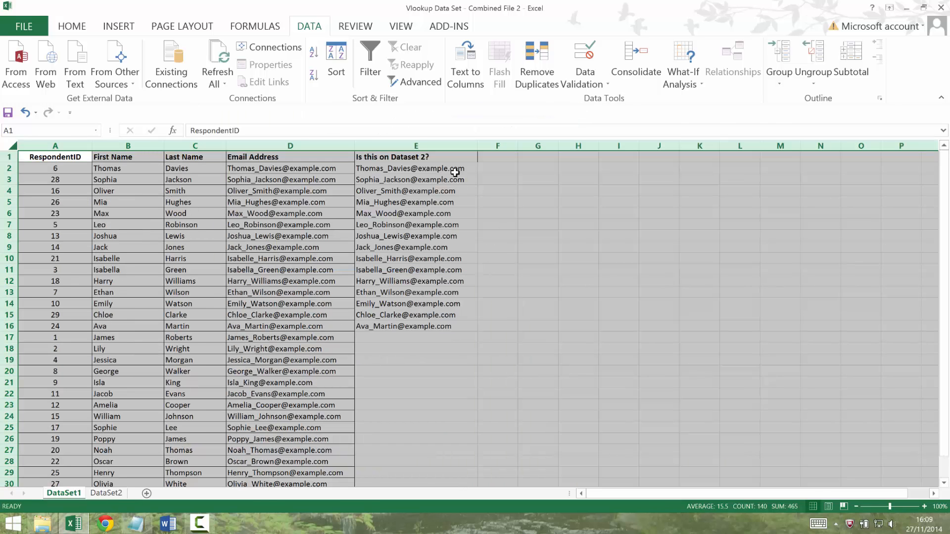
{"action": "left_click", "coordinate": [454, 171]}
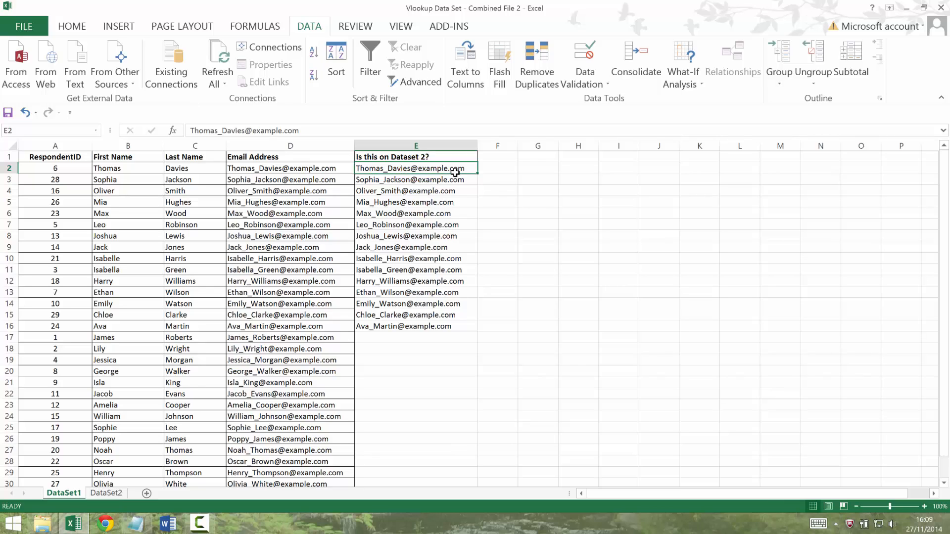
{"action": "type", "text": "Yes"}
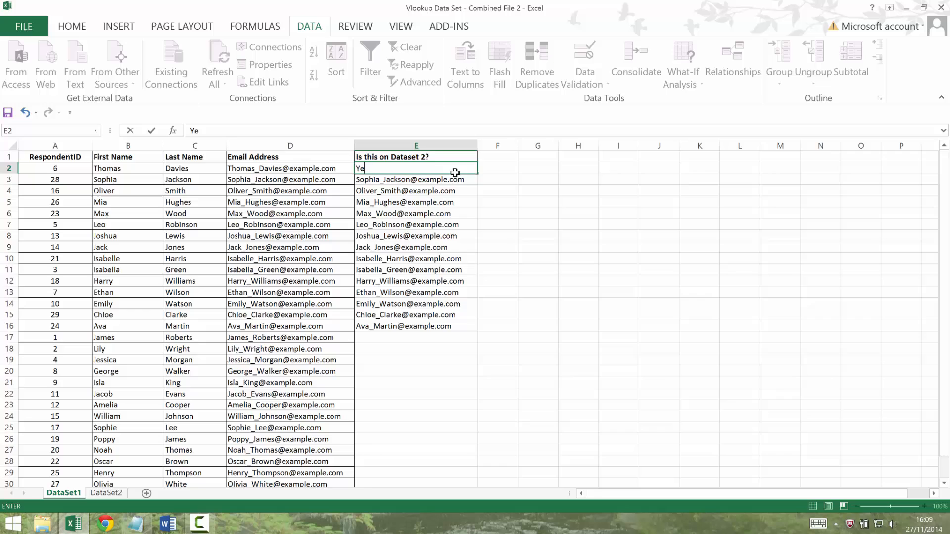
- Fill 'Yes' from E2 down through E16 so every matched row reads Yes
{"action": "key", "text": "Return"}
{"action": "key", "text": "Up"}
{"action": "left_click_drag", "start_coordinate": [478, 175], "coordinate": [449, 329]}
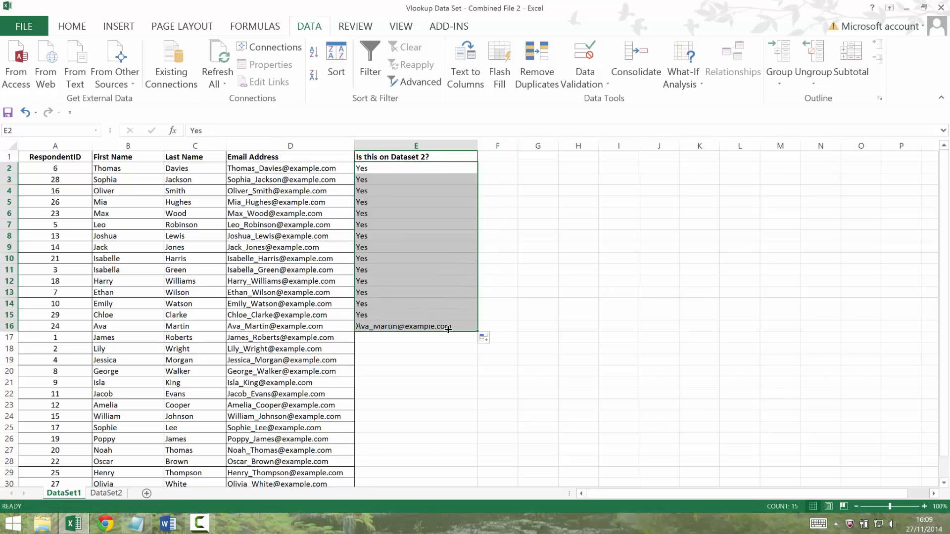
{"action": "left_click", "coordinate": [427, 249]}
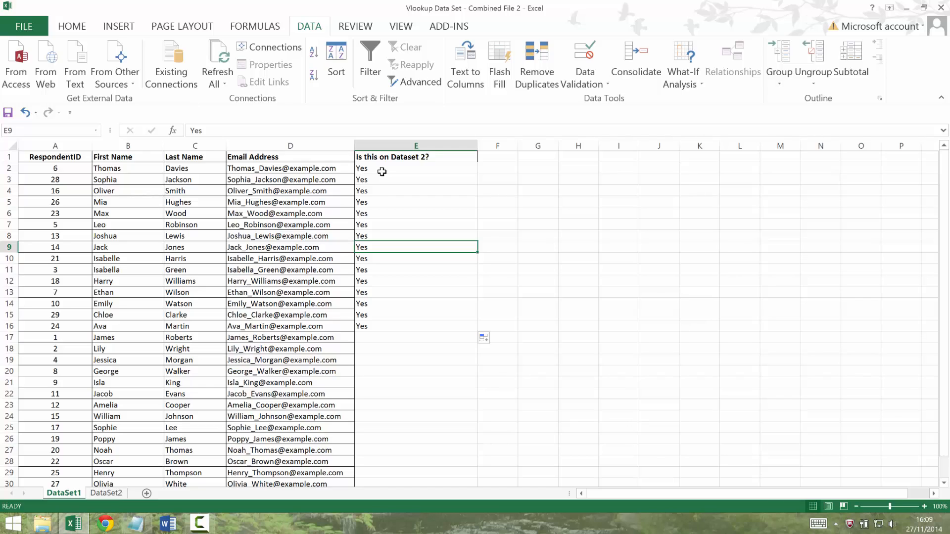
- Centre the Yes flags and heading in column E
{"action": "left_click", "coordinate": [415, 143]}
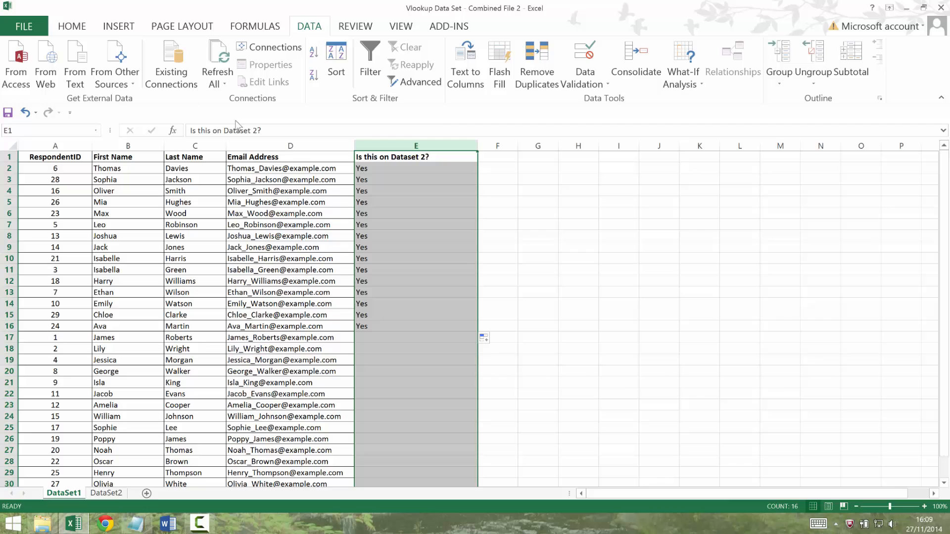
{"action": "left_click", "coordinate": [78, 26]}
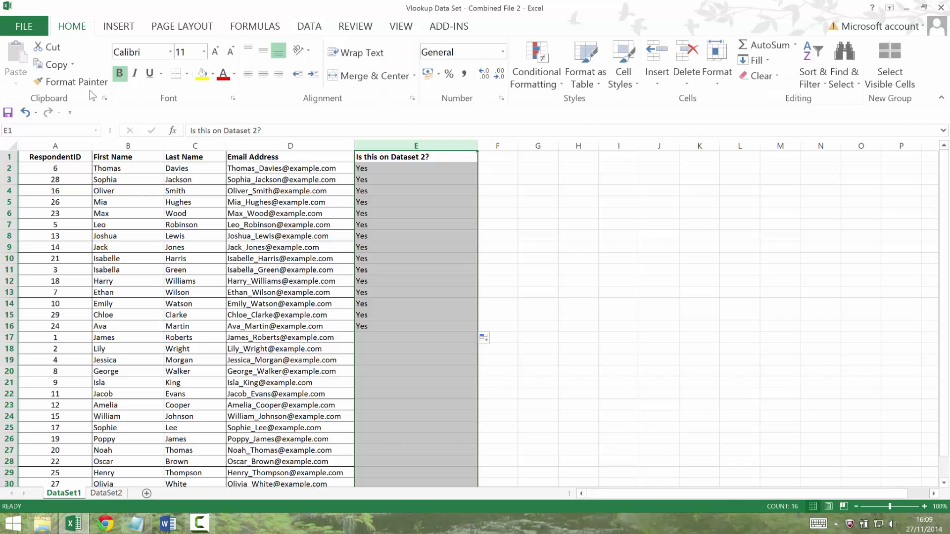
{"action": "left_click", "coordinate": [261, 77]}
- Apply All Borders to the respondent table A1:E31
{"action": "left_click", "coordinate": [43, 158]}
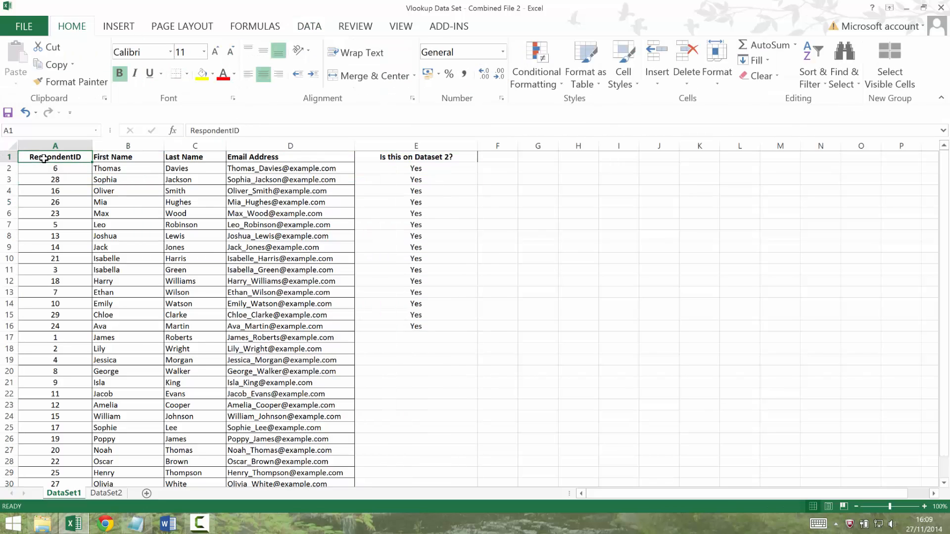
{"action": "key", "text": "ctrl+shift+Right"}
{"action": "key", "text": "ctrl+shift+Down"}
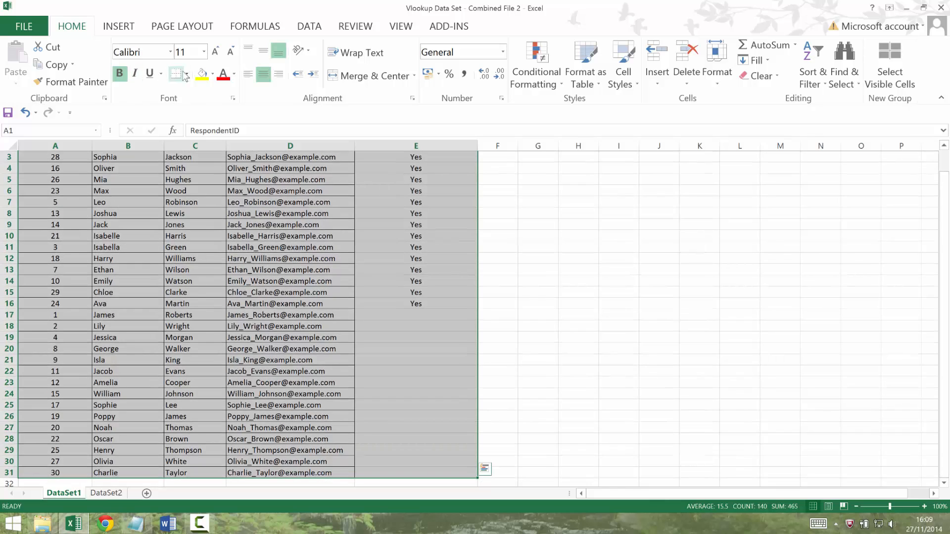
{"action": "left_click", "coordinate": [186, 74]}
{"action": "left_click", "coordinate": [211, 173]}
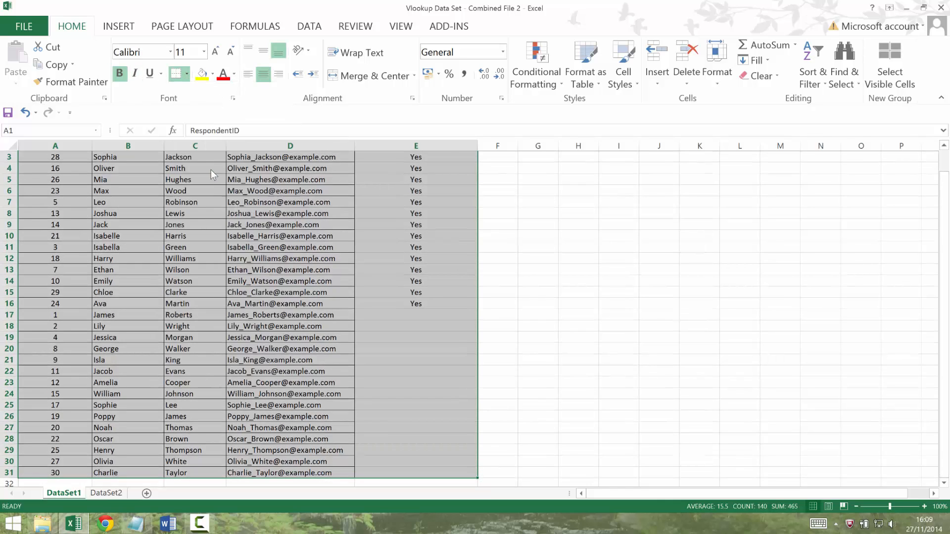
{"action": "key", "text": "ctrl+Home"}
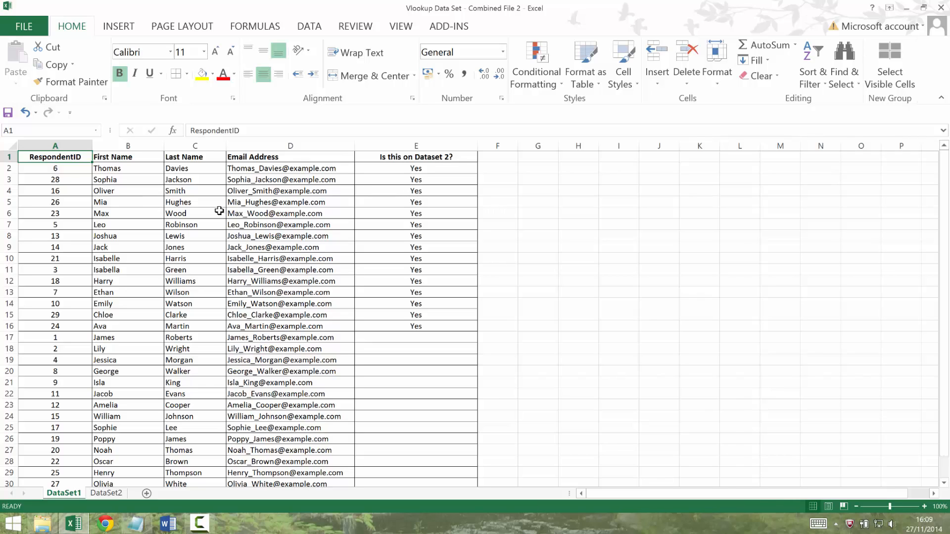
- Flip between DataSet1 and DataSet2, checking row 4's email, region and sign-up date
{"action": "left_click", "coordinate": [109, 495]}
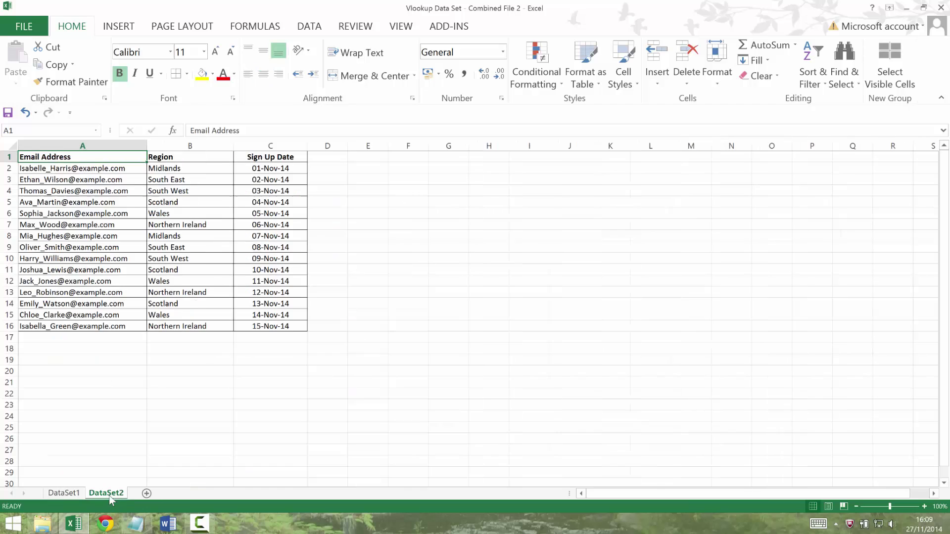
{"action": "left_click", "coordinate": [63, 494]}
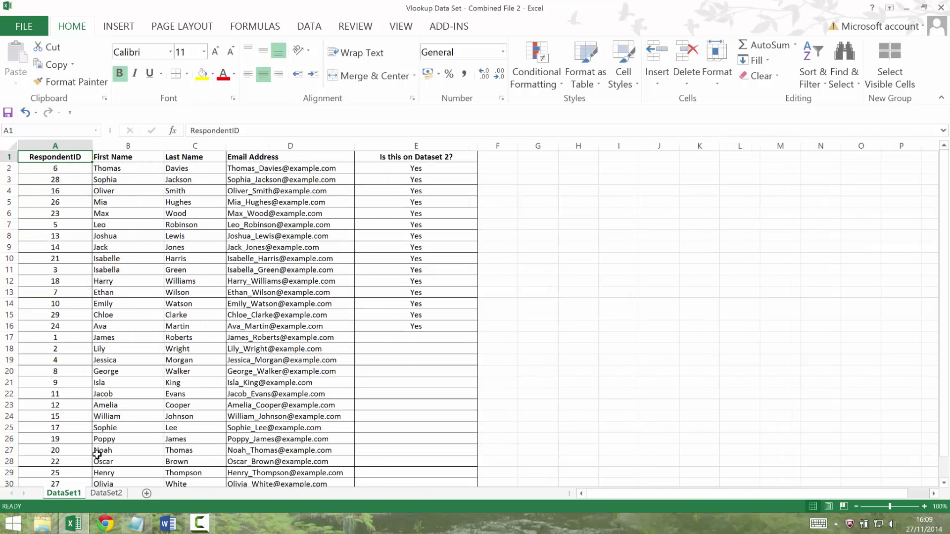
{"action": "left_click", "coordinate": [97, 494]}
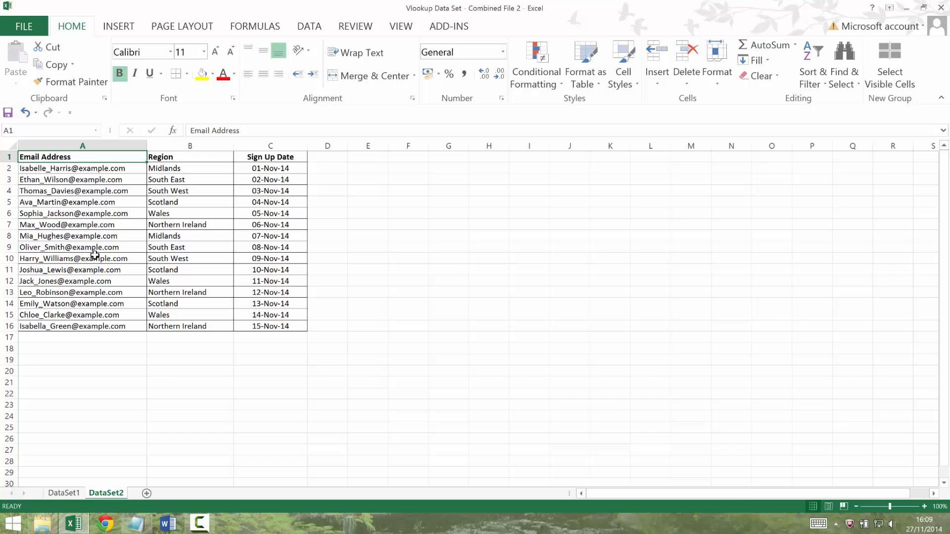
{"action": "left_click", "coordinate": [96, 192]}
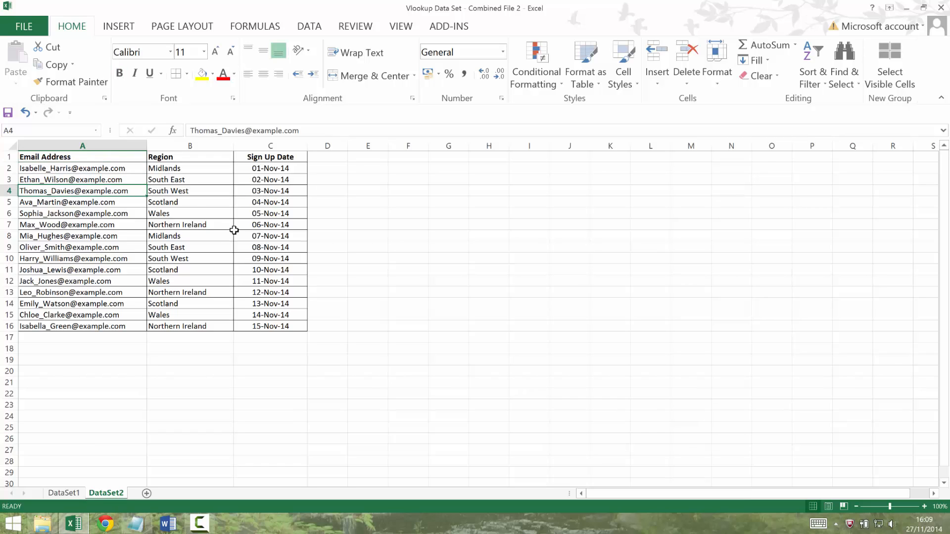
{"action": "key", "text": "Right"}
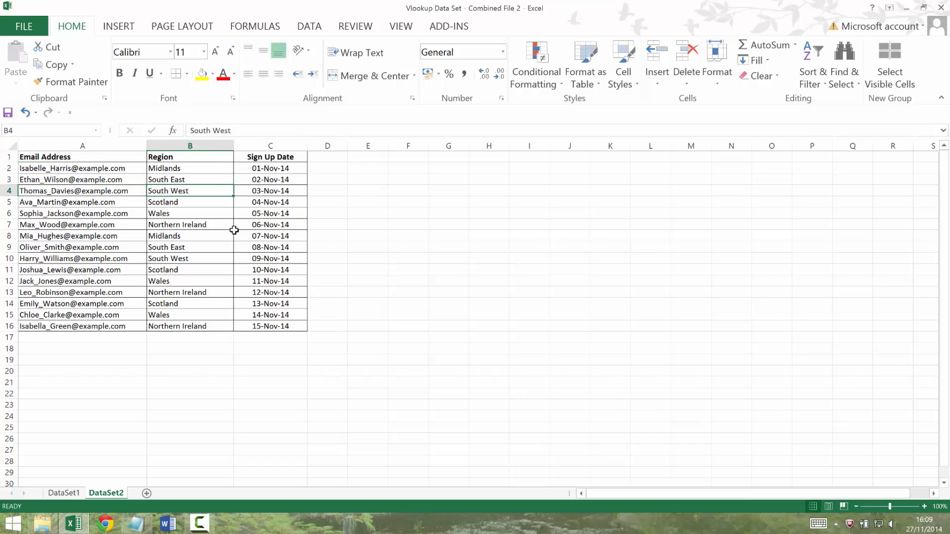
{"action": "key", "text": "Right"}
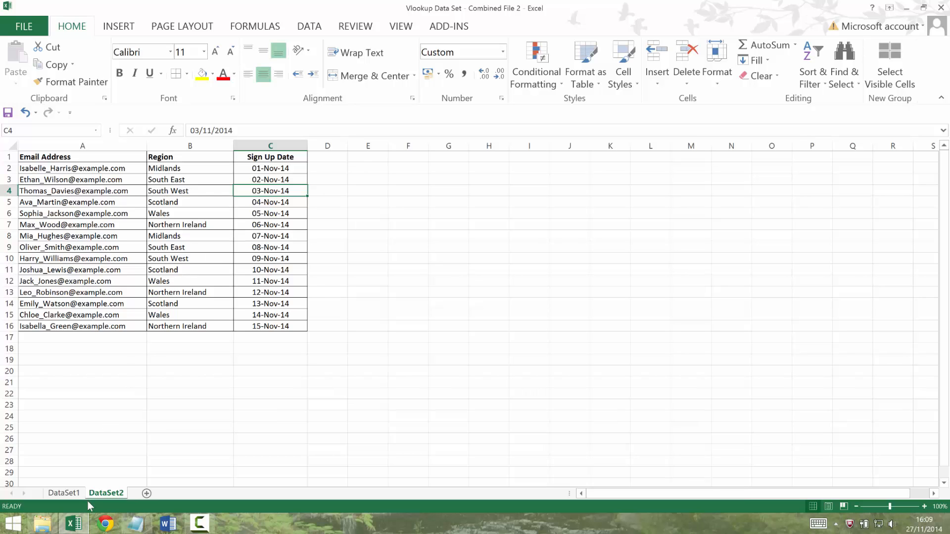
{"action": "left_click", "coordinate": [73, 497]}
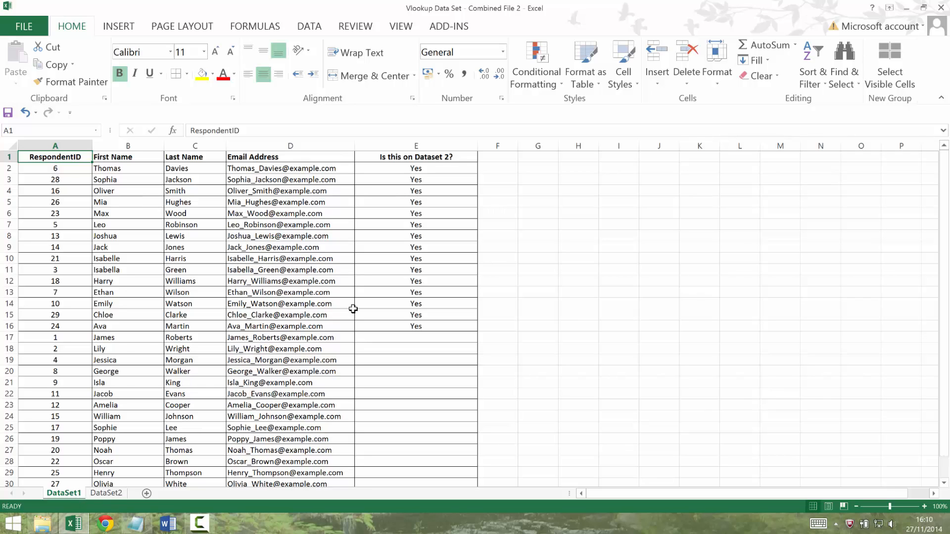
{"action": "left_click", "coordinate": [106, 494]}
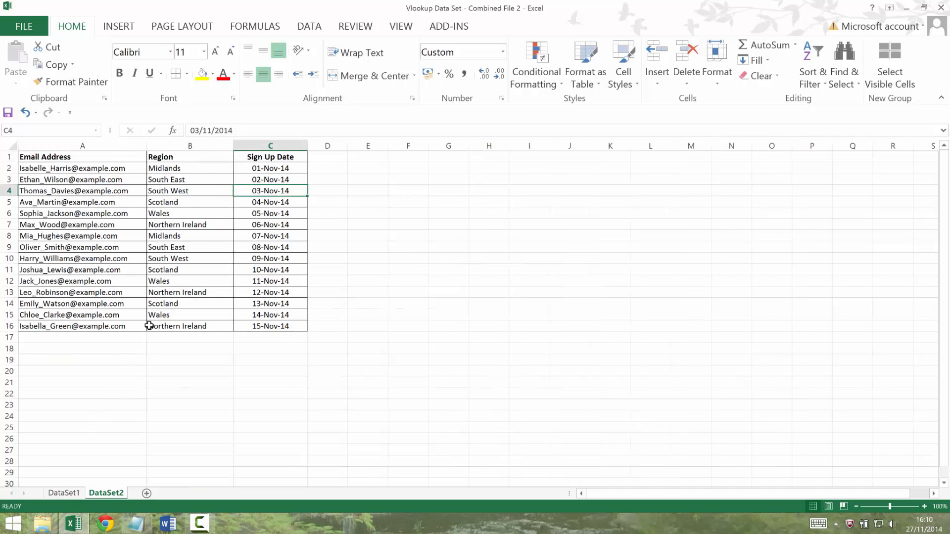
- Copy the Region and Sign Up Date headings from DataSet2 into F1:G1 on DataSet1 and widen to fit
{"action": "left_click_drag", "start_coordinate": [210, 157], "coordinate": [248, 157]}
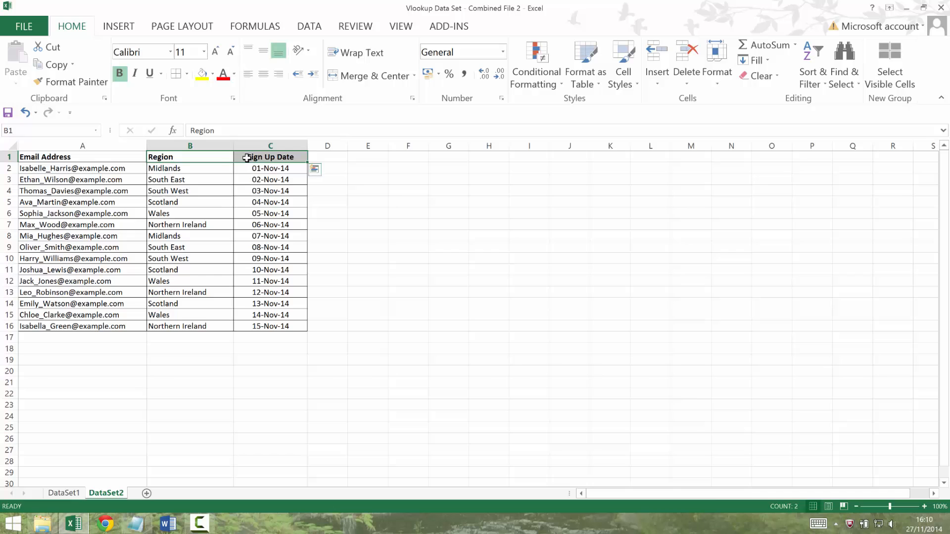
{"action": "key", "text": "ctrl+c"}
{"action": "left_click", "coordinate": [63, 493]}
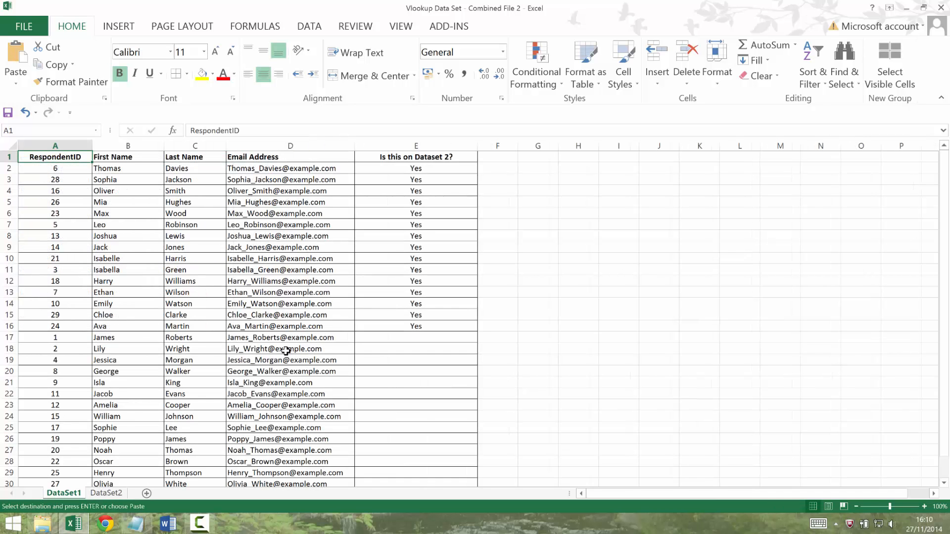
{"action": "left_click", "coordinate": [495, 157]}
{"action": "key", "text": "ctrl+v"}
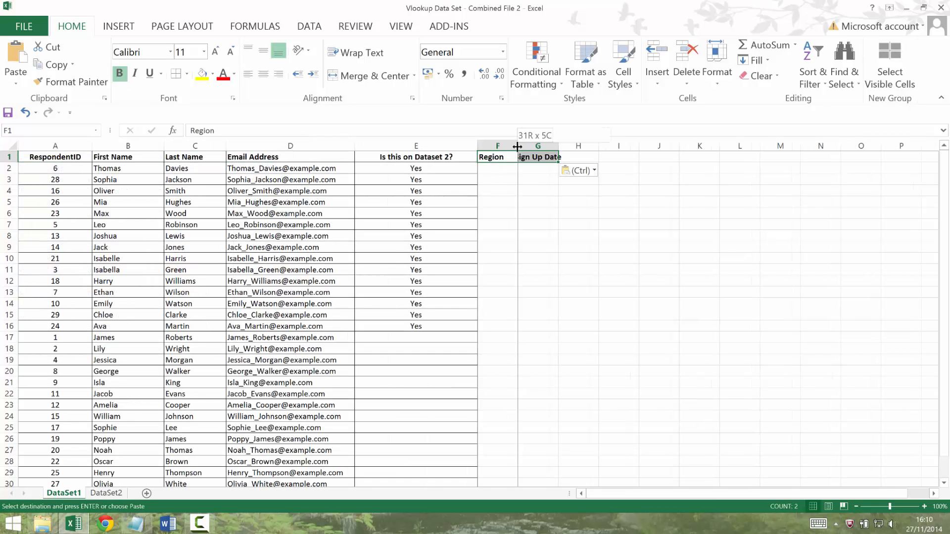
{"action": "double_click", "coordinate": [517, 152]}
{"action": "left_click_drag", "start_coordinate": [514, 146], "coordinate": [531, 146]}
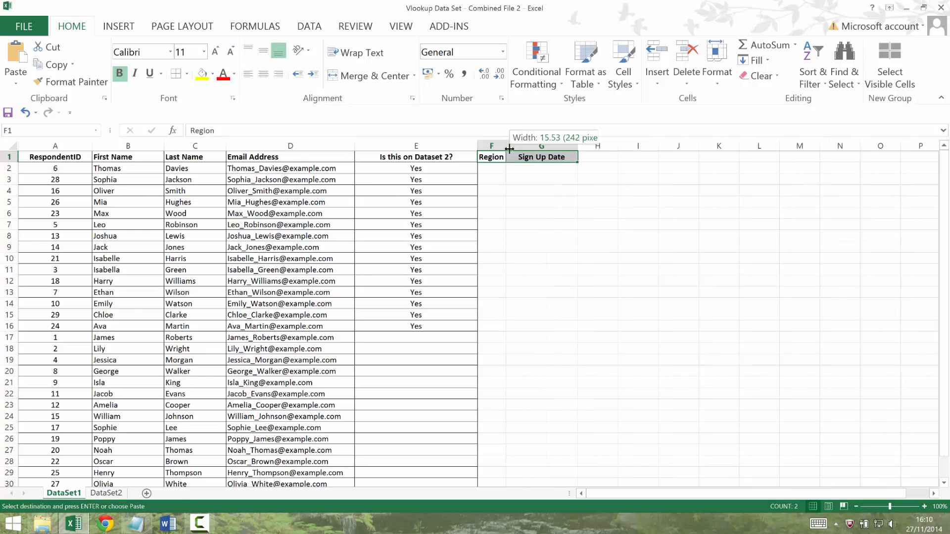
{"action": "left_click", "coordinate": [525, 210]}
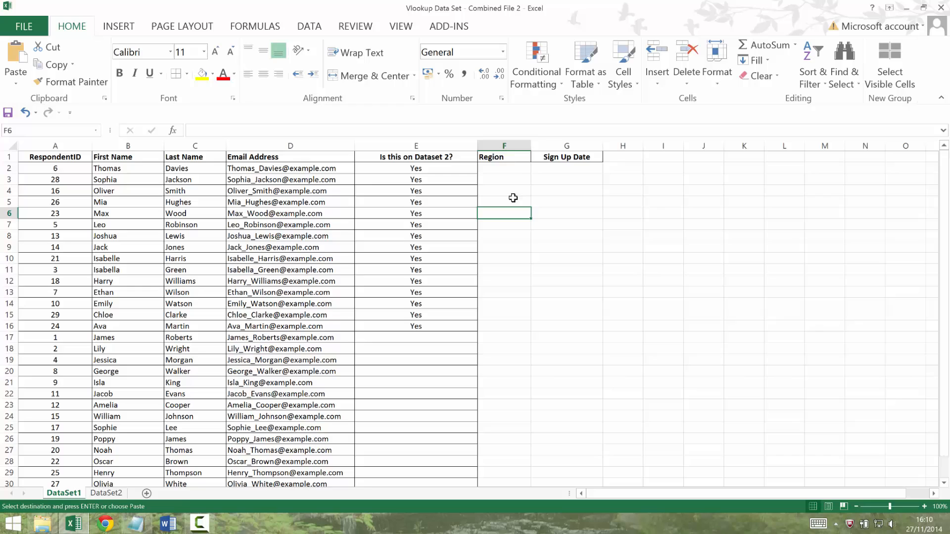
- Enter =VLOOKUP(D2,Dataset2,2,FALSE) in F2 and fill it down the Region column
{"action": "left_click", "coordinate": [508, 167]}
{"action": "type", "text": "=vl"}
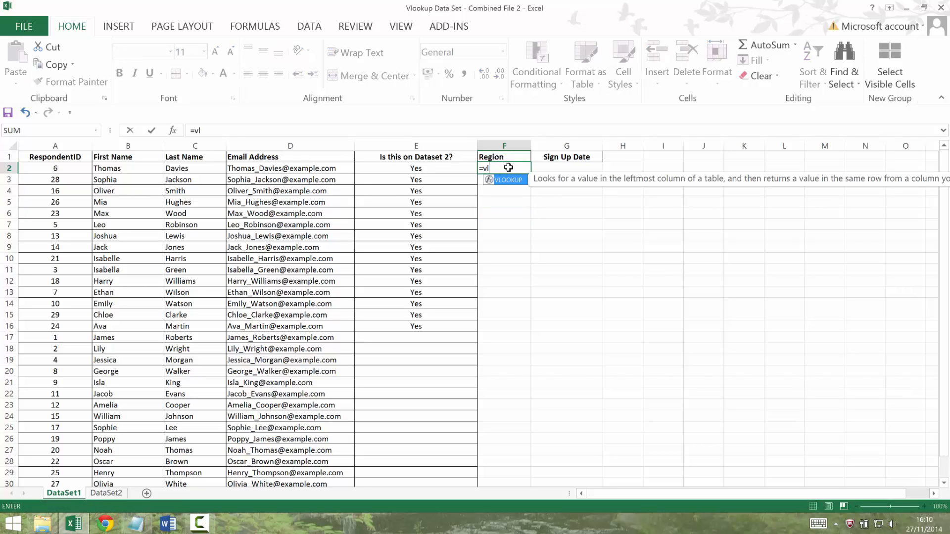
{"action": "type", "text": "ookup("}
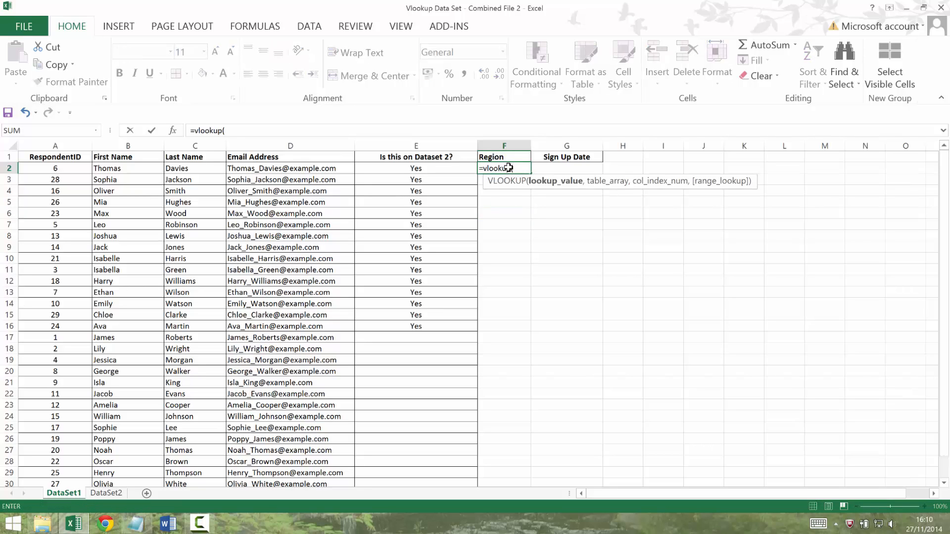
{"action": "key", "text": "Left"}
{"action": "key", "text": "Left"}
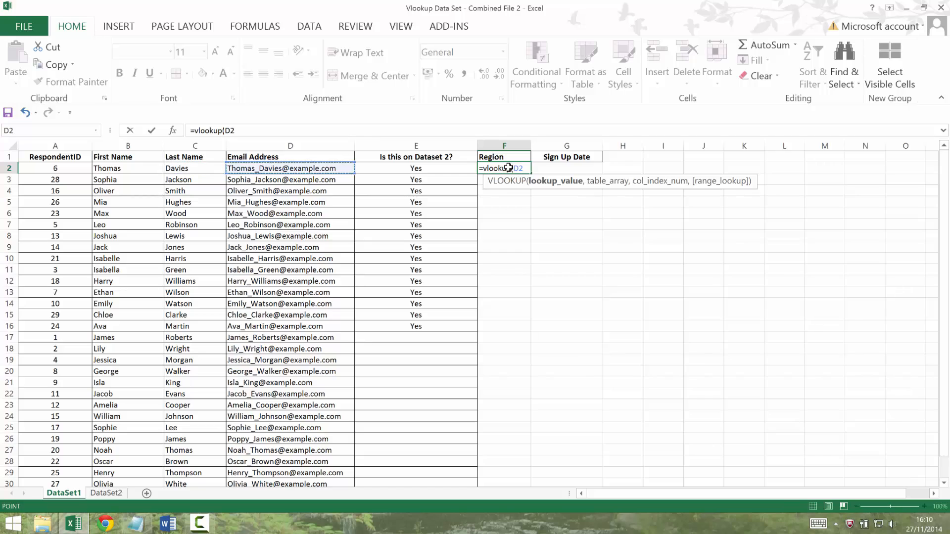
{"action": "type", "text": ",data"}
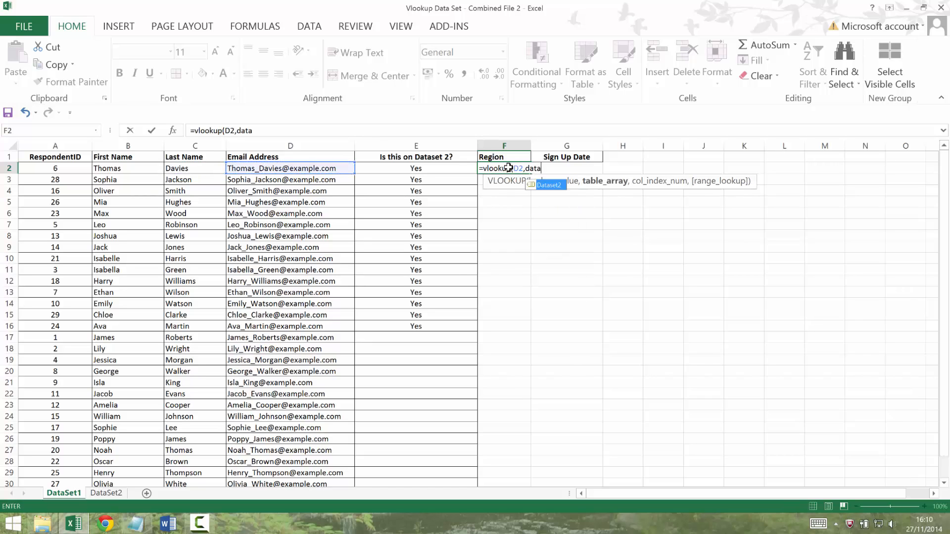
{"action": "key", "text": "Tab"}
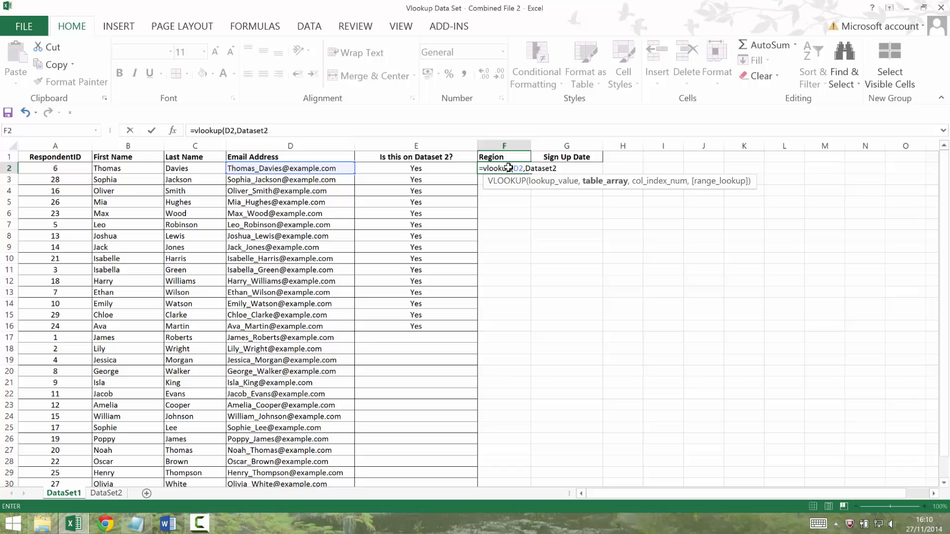
{"action": "type", "text": ","}
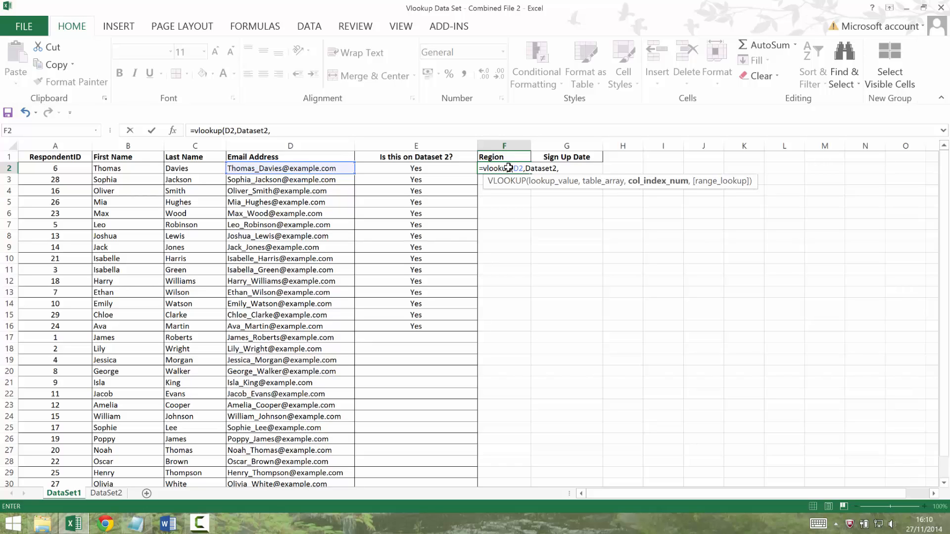
{"action": "type", "text": "2,"}
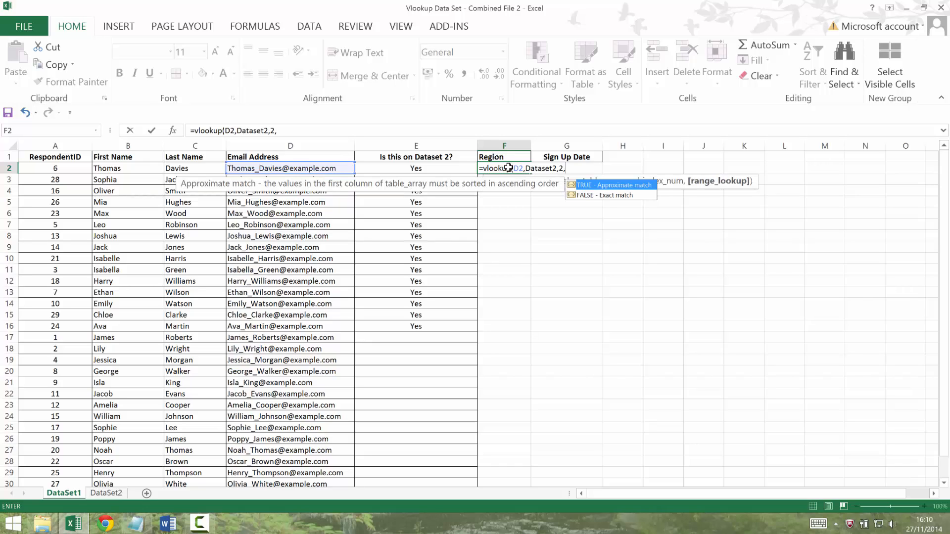
{"action": "type", "text": "false"}
{"action": "type", "text": ")"}
{"action": "key", "text": "Return"}
{"action": "left_click", "coordinate": [508, 168]}
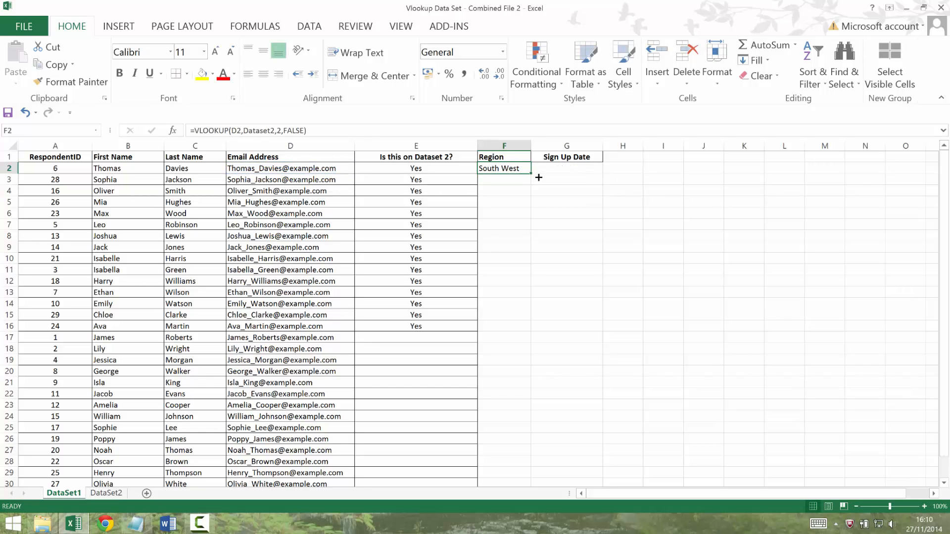
{"action": "double_click", "coordinate": [531, 174]}
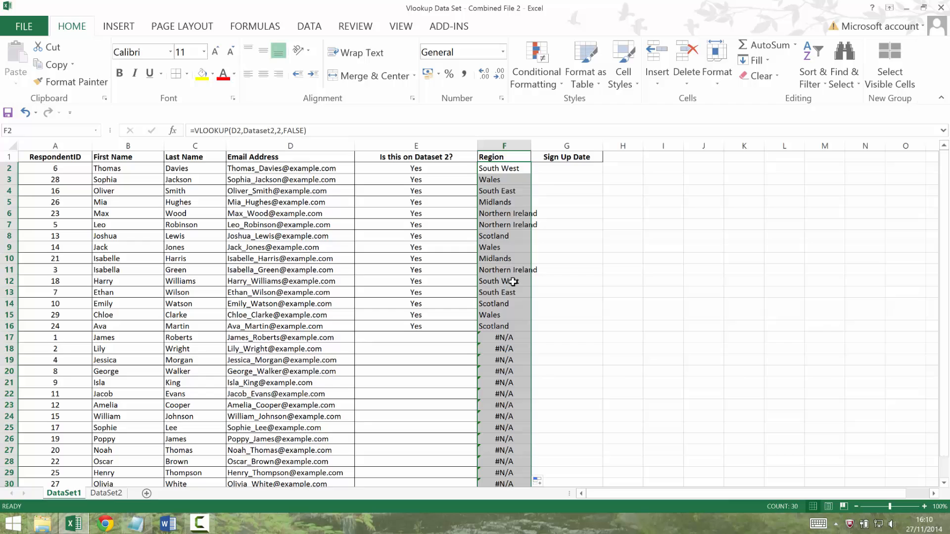
- Review the #N/A Region results and widen column F to fit the region names
{"action": "left_click", "coordinate": [500, 361]}
{"action": "key", "text": "Down"}
{"action": "key", "text": "Down"}
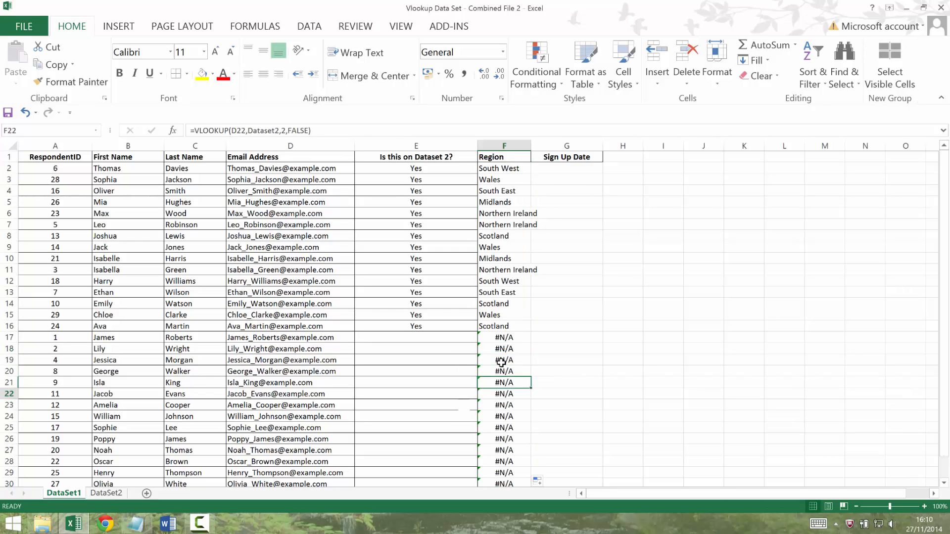
{"action": "key", "text": "Down"}
{"action": "key", "text": "Down"}
{"action": "key", "text": "Down"}
{"action": "key", "text": "Down"}
{"action": "key", "text": "Down"}
{"action": "key", "text": "Down"}
{"action": "key", "text": "ctrl+Up"}
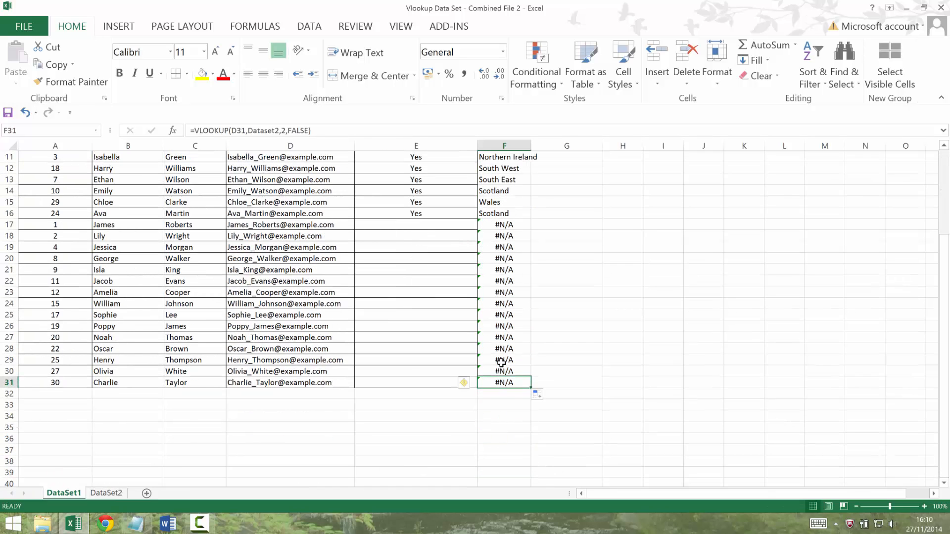
{"action": "key", "text": "ctrl+Up"}
{"action": "key", "text": "Down"}
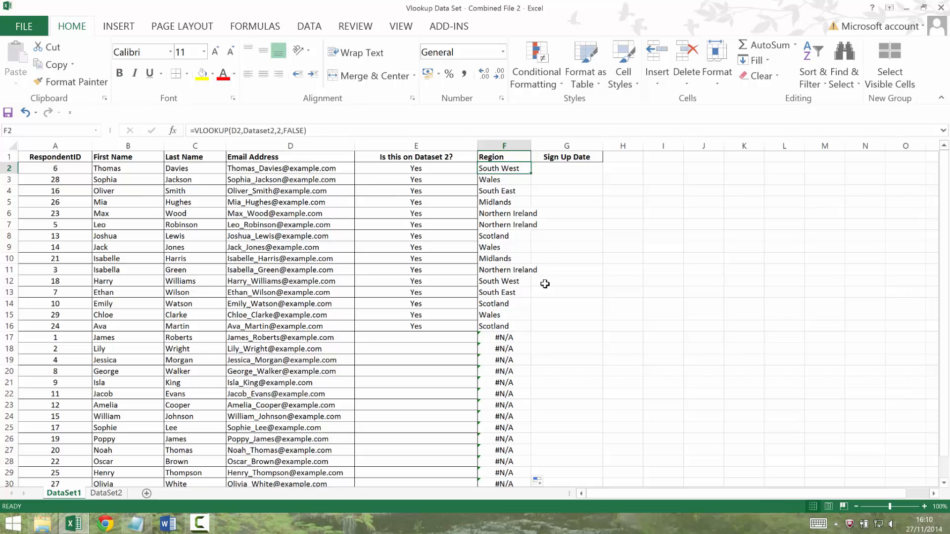
{"action": "left_click", "coordinate": [531, 144]}
{"action": "left_click_drag", "start_coordinate": [530, 144], "coordinate": [556, 146]}
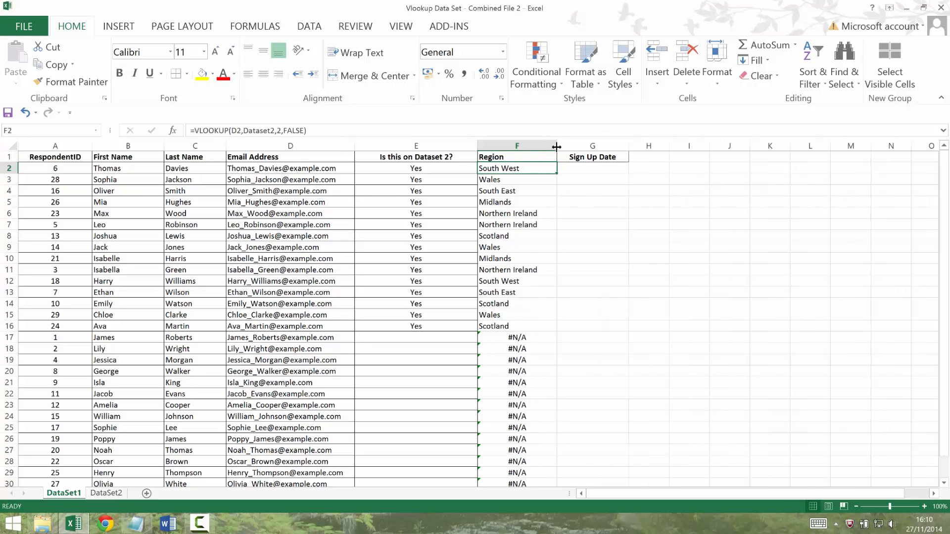
- Enter =VLOOKUP(D2,Dataset2,3,FALSE) in G2 and fill it down the Sign Up Date column
{"action": "left_click", "coordinate": [579, 167]}
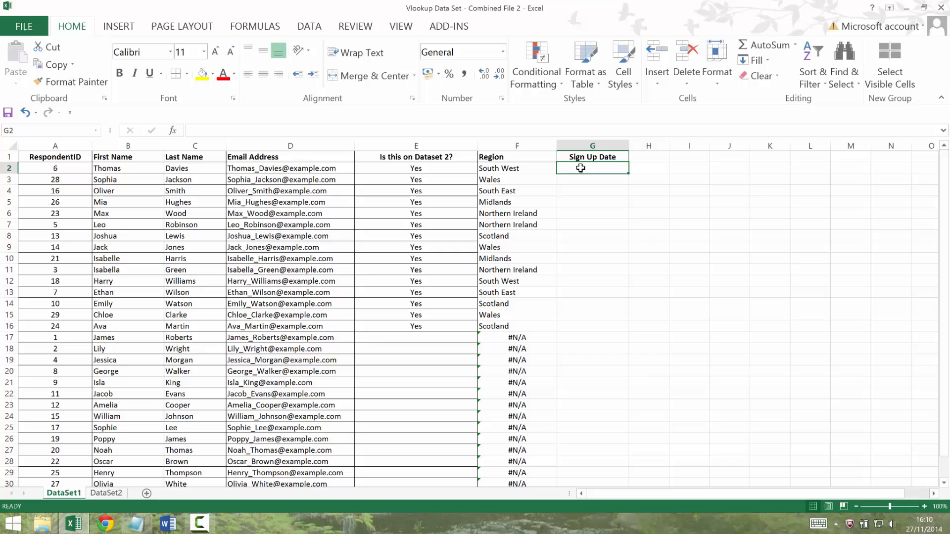
{"action": "type", "text": "=vlo"}
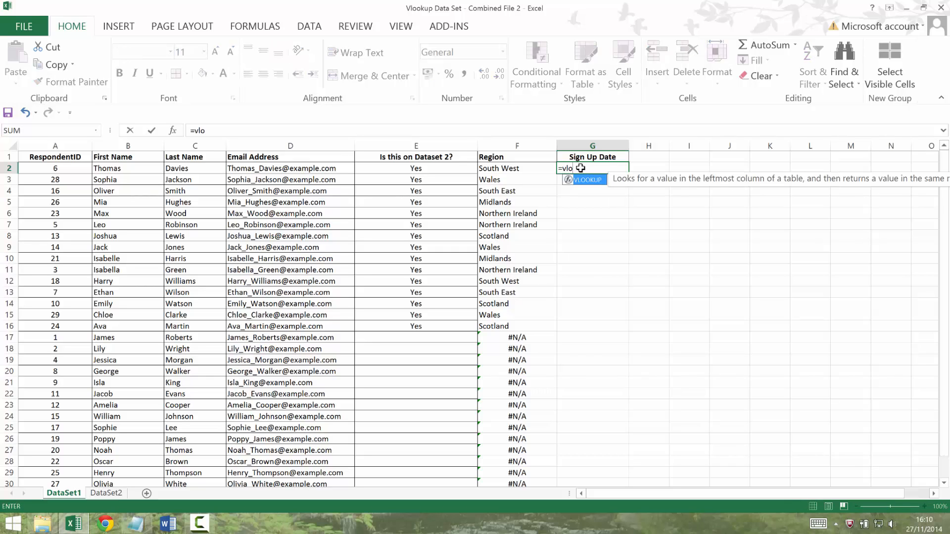
{"action": "type", "text": "okup("}
{"action": "key", "text": "Left"}
{"action": "key", "text": "Left"}
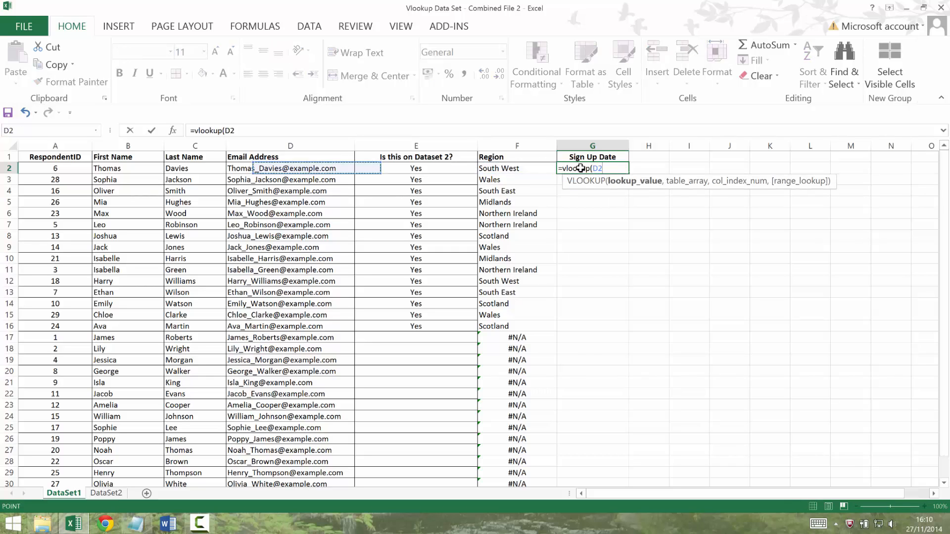
{"action": "key", "text": "Left"}
{"action": "type", "text": ","}
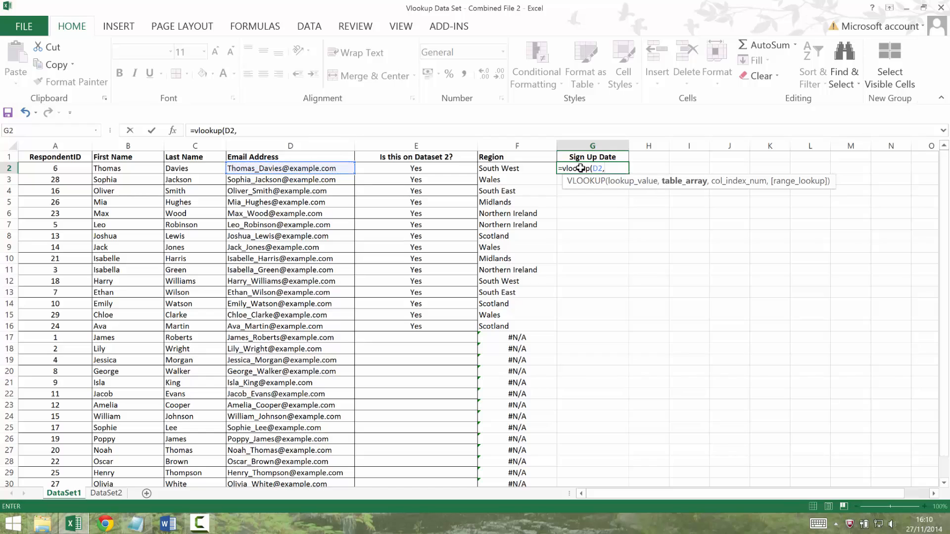
{"action": "type", "text": "data"}
{"action": "key", "text": "Tab"}
{"action": "type", "text": ","}
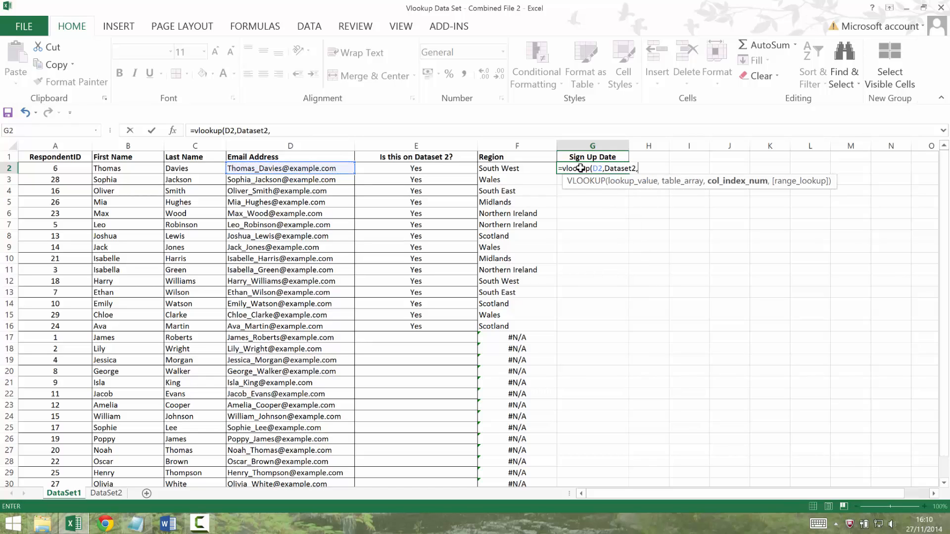
{"action": "type", "text": "3,false)"}
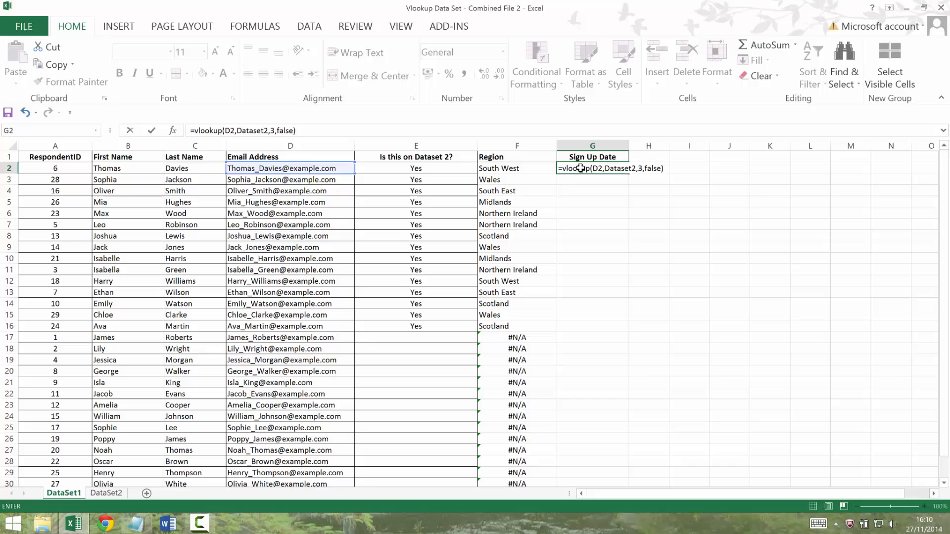
{"action": "key", "text": "ctrl+Return"}
{"action": "double_click", "coordinate": [629, 172]}
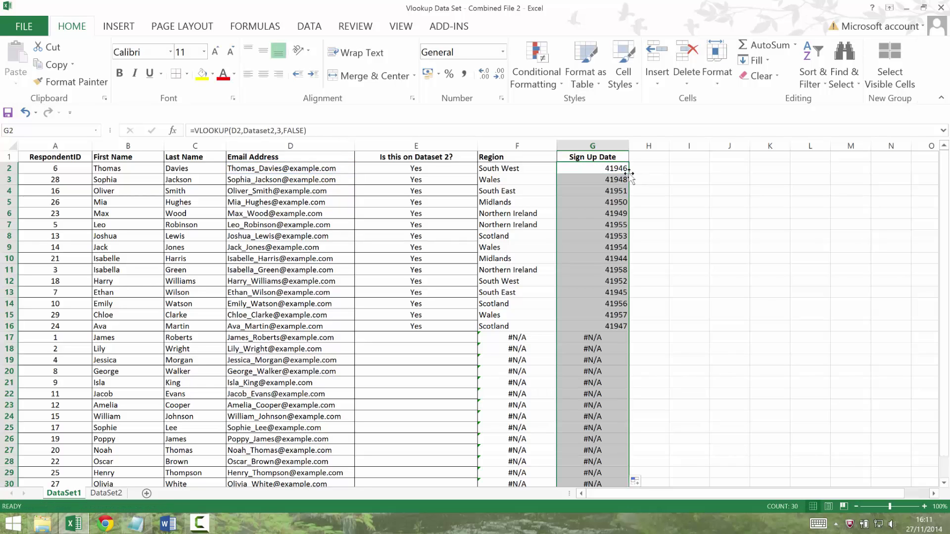
{"action": "left_click", "coordinate": [604, 148]}
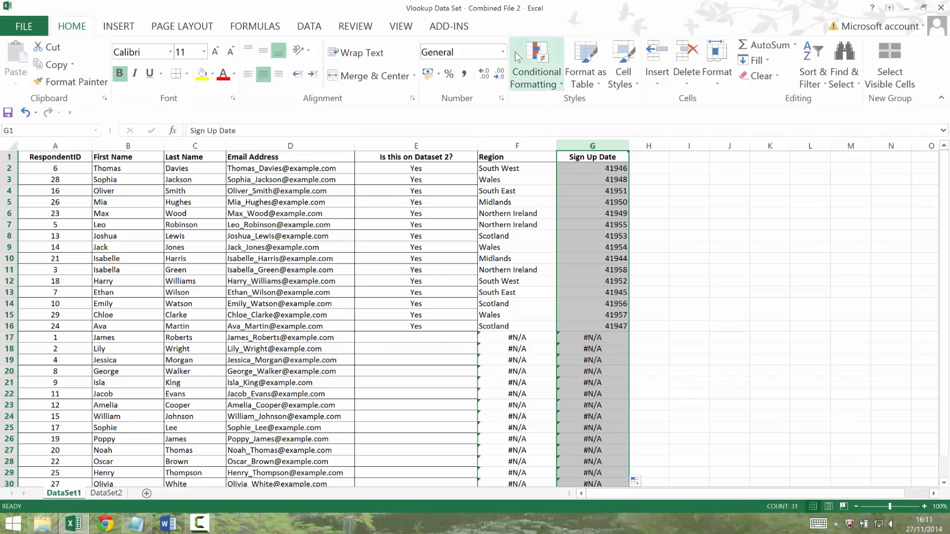
- Format column G as Short Date so sign-up values show as dates like 03/11/2014
{"action": "left_click", "coordinate": [502, 52]}
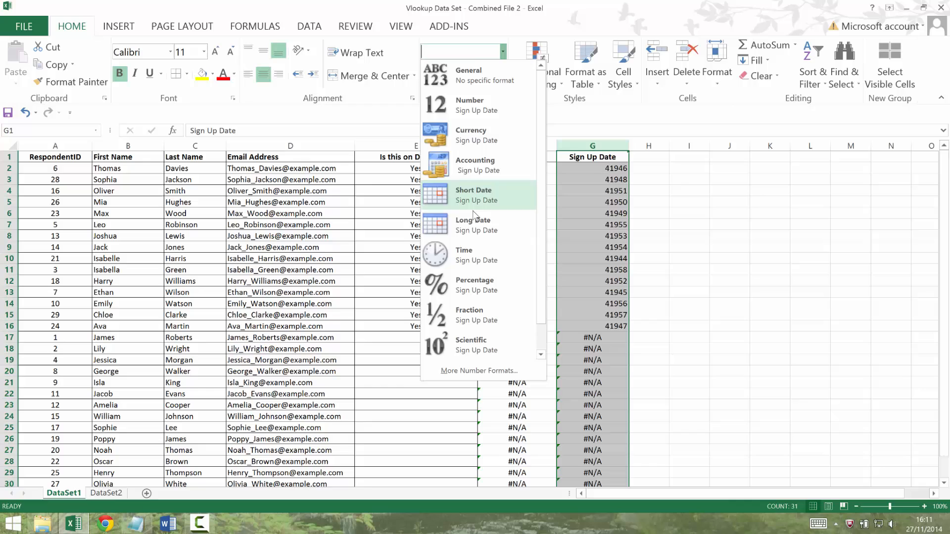
{"action": "left_click", "coordinate": [475, 194]}
{"action": "left_click", "coordinate": [569, 158]}
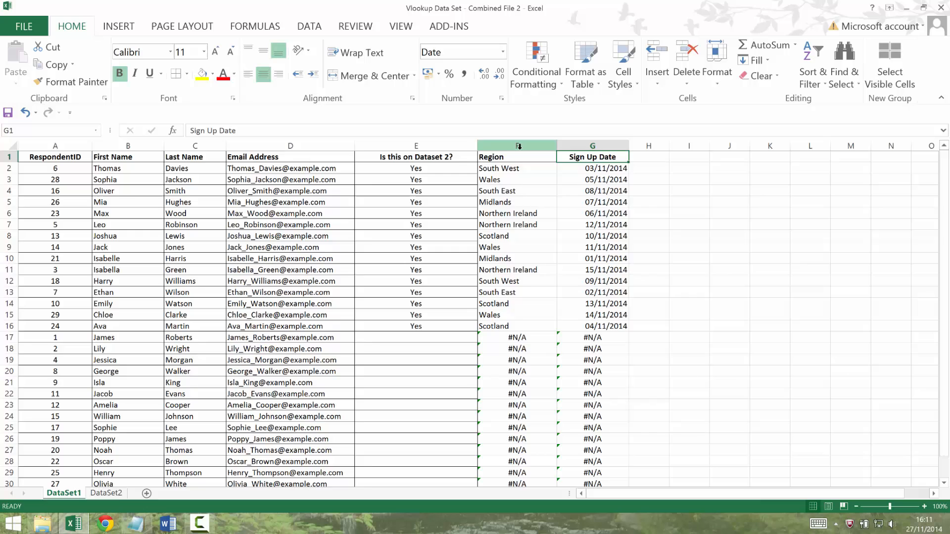
- Copy columns F:G and paste them back as values, fixing the Region and Sign Up Date lookups
{"action": "left_click_drag", "start_coordinate": [518, 146], "coordinate": [587, 146]}
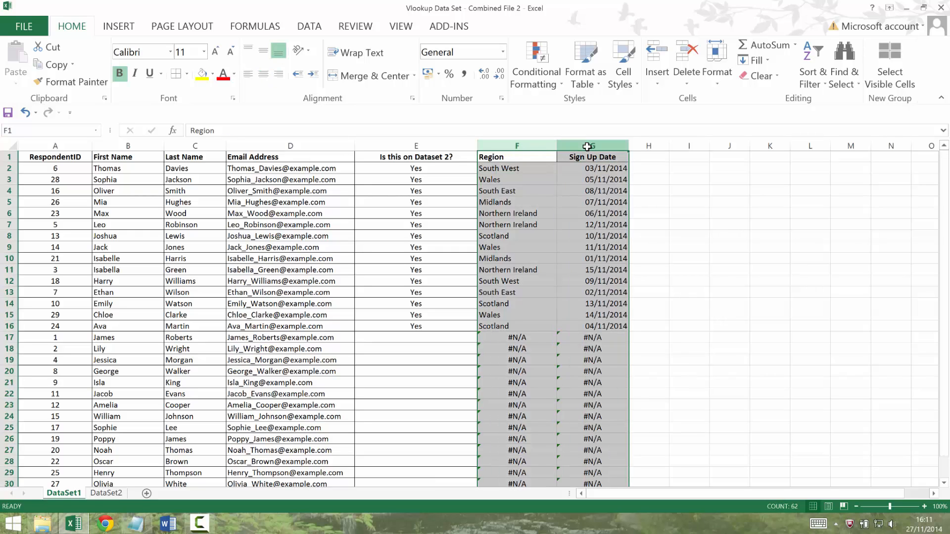
{"action": "key", "text": "ctrl+c"}
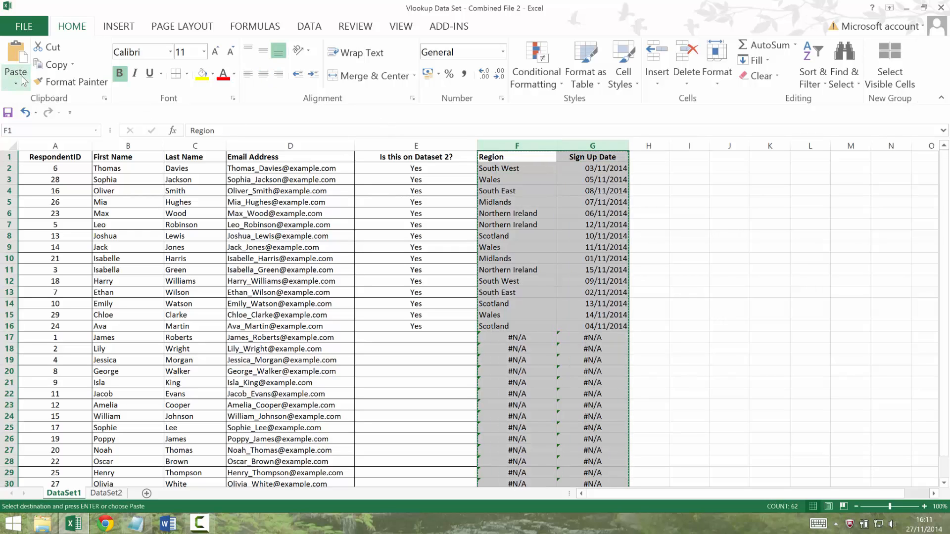
{"action": "left_click", "coordinate": [18, 80]}
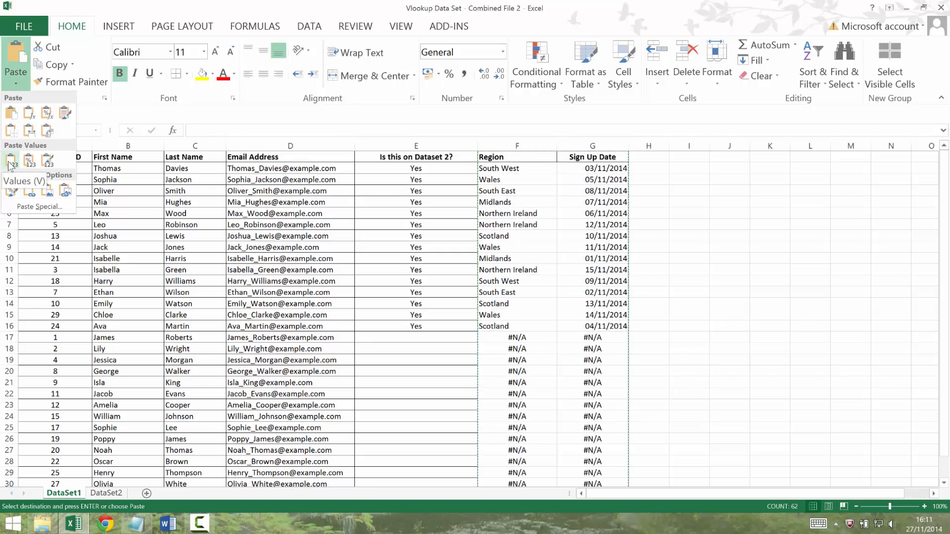
{"action": "left_click", "coordinate": [11, 163]}
{"action": "left_click", "coordinate": [507, 168]}
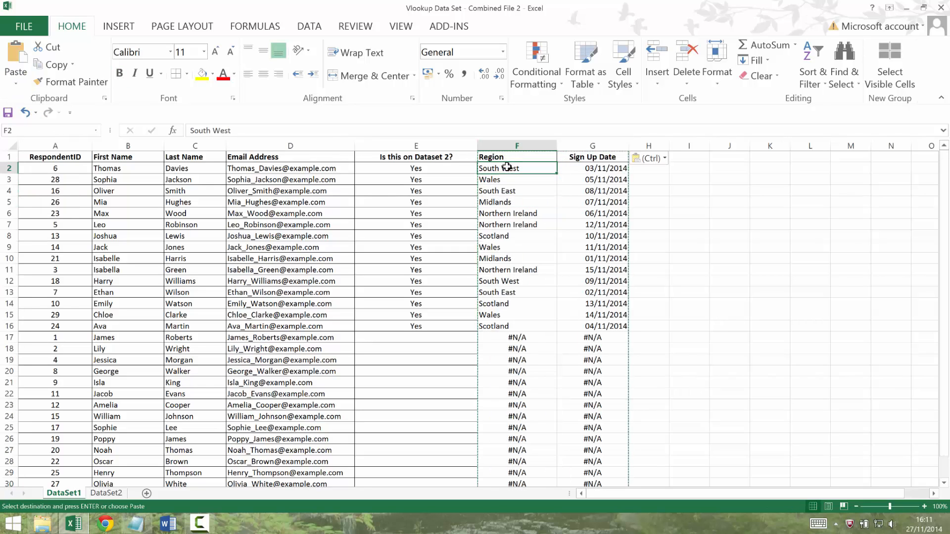
{"action": "key", "text": "Escape"}
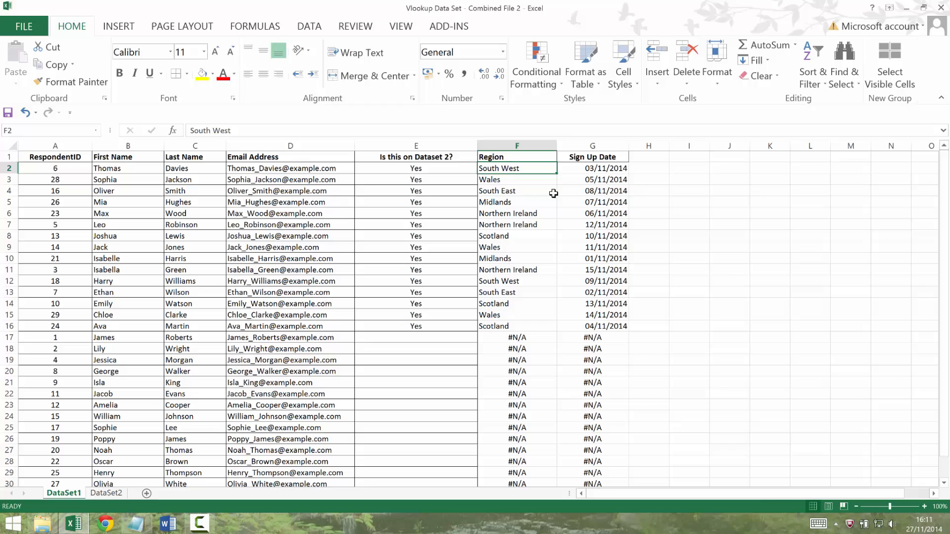
{"action": "key", "text": "Down"}
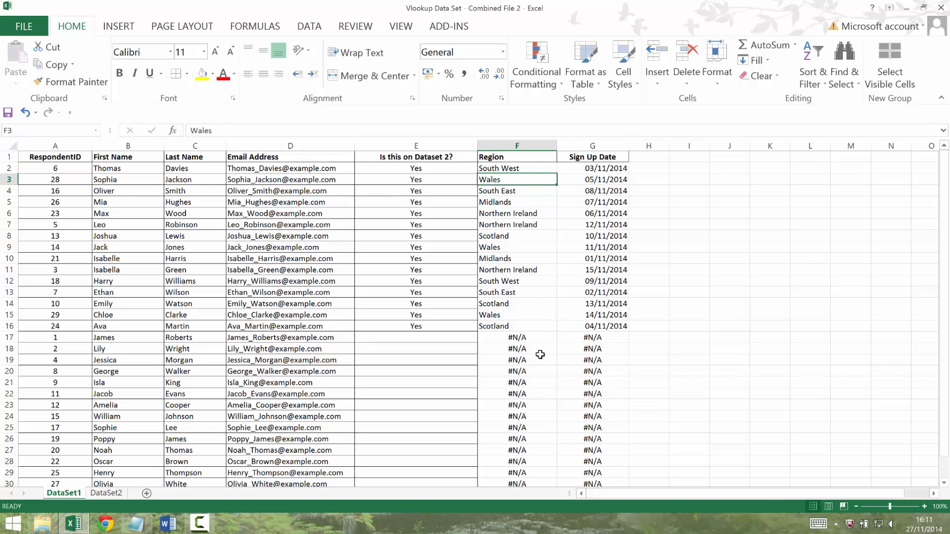
- Clear the #N/A errors from F17:G31, leaving unmatched rows blank
{"action": "key", "text": "Down"}
{"action": "key", "text": "Down"}
{"action": "key", "text": "Down"}
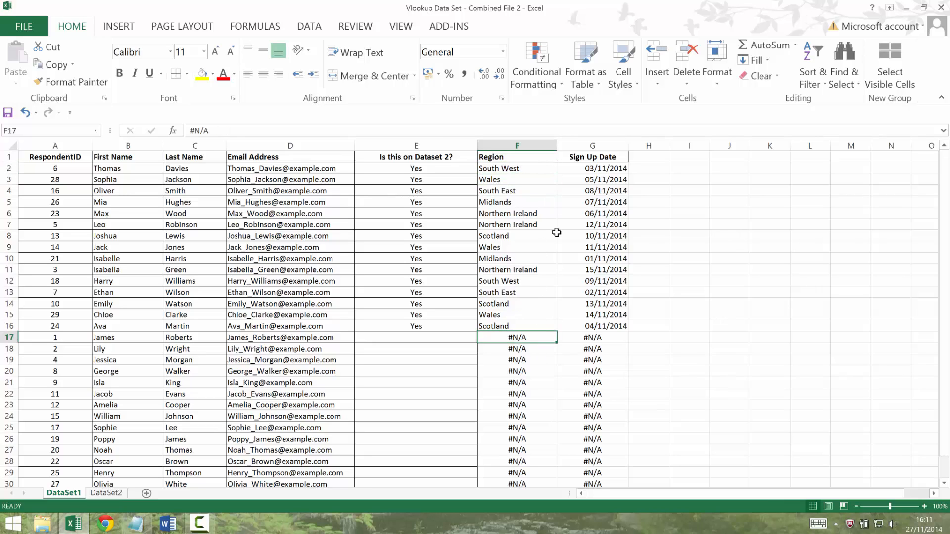
{"action": "key", "text": "shift+Right"}
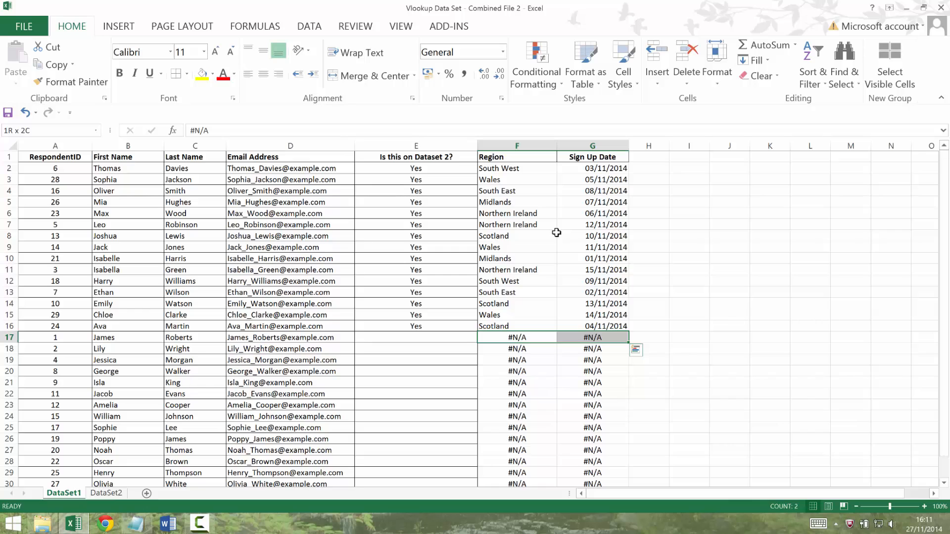
{"action": "key", "text": "ctrl+shift+Down"}
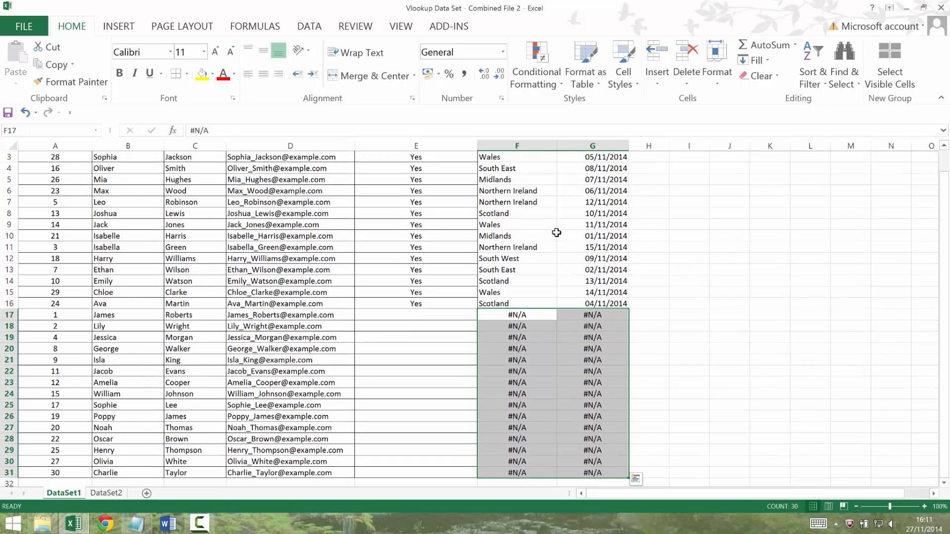
{"action": "key", "text": "Delete"}
{"action": "key", "text": "Up"}
{"action": "key", "text": "ctrl+Home"}
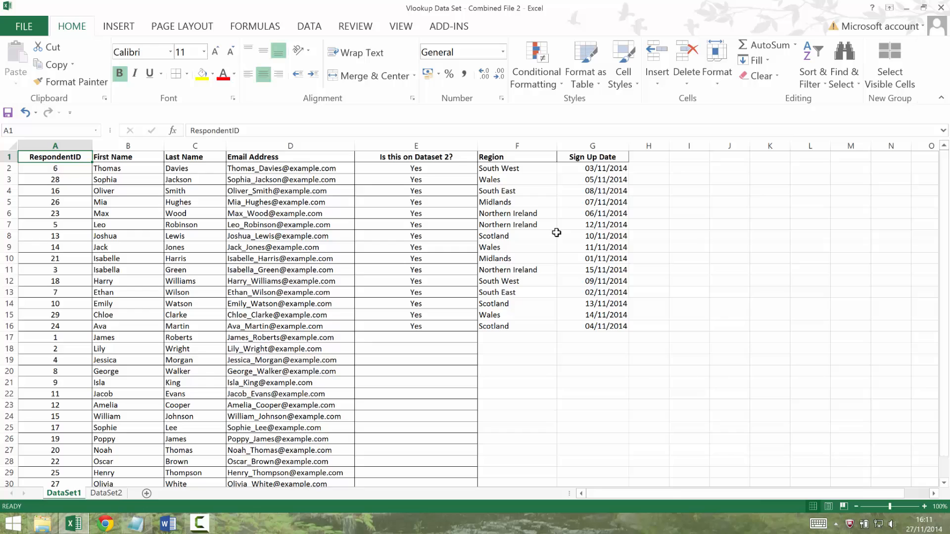
- Select the whole respondent table to review it, then return to A1
{"action": "key", "text": "shift+Right"}
{"action": "key", "text": "shift+Right"}
{"action": "key", "text": "shift+Right"}
{"action": "key", "text": "shift+Right"}
{"action": "key", "text": "shift+Right"}
{"action": "key", "text": "shift+Right"}
{"action": "key", "text": "ctrl+shift+Down"}
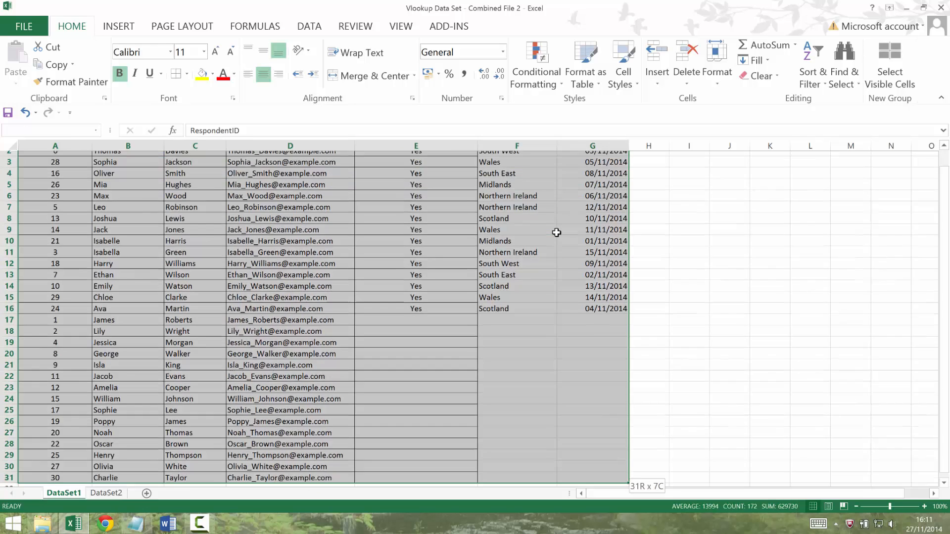
{"action": "left_click", "coordinate": [388, 155]}
{"action": "left_click", "coordinate": [226, 225]}
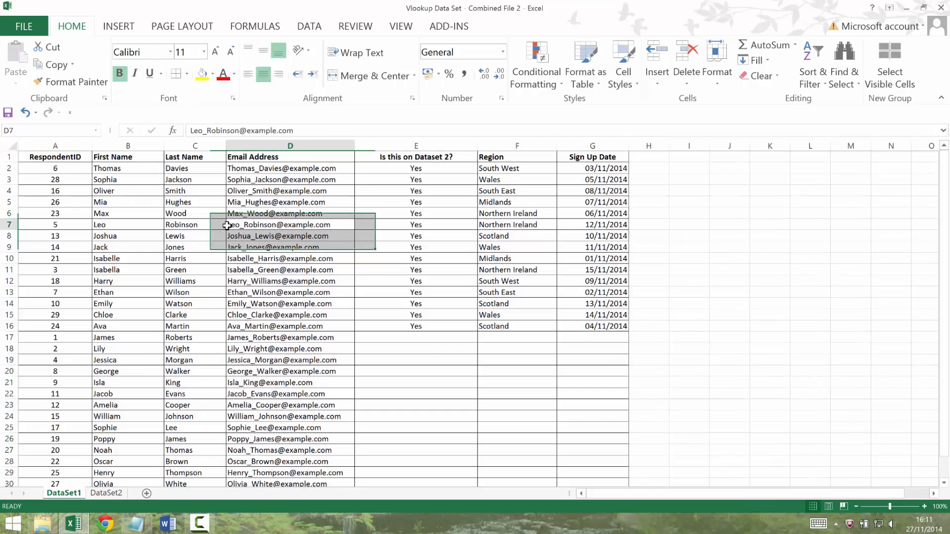
{"action": "key", "text": "ctrl+Home"}
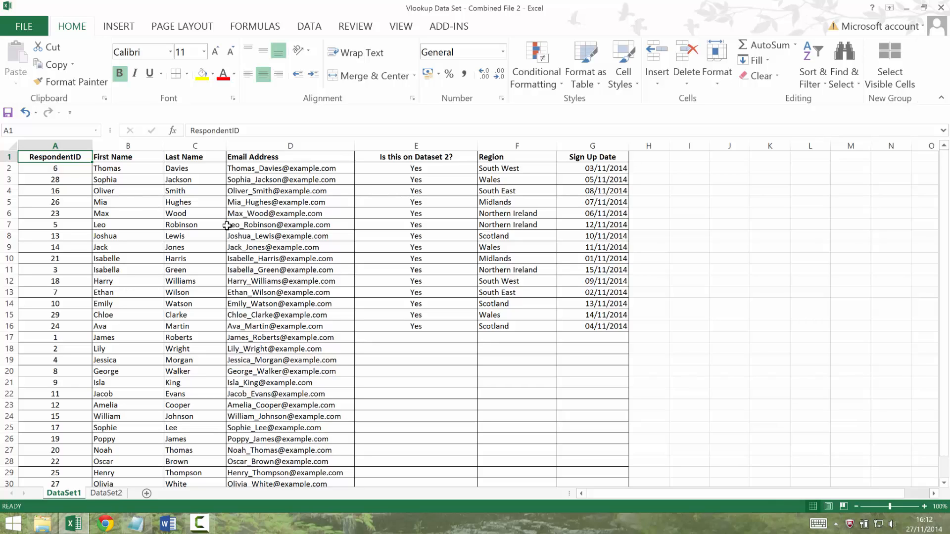
- Name the Email Address column D as the range Dataset1 via the Name Box
{"action": "left_click", "coordinate": [277, 146]}
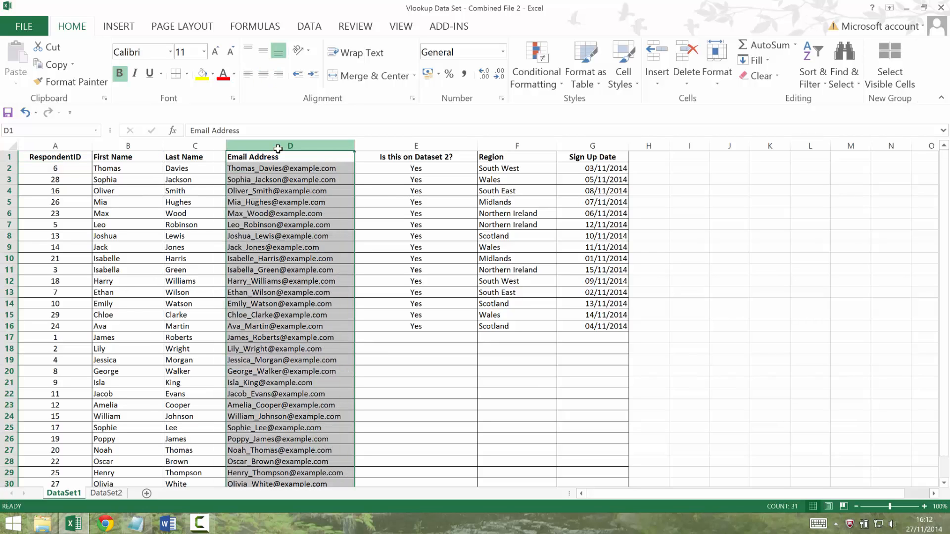
{"action": "left_click", "coordinate": [63, 133]}
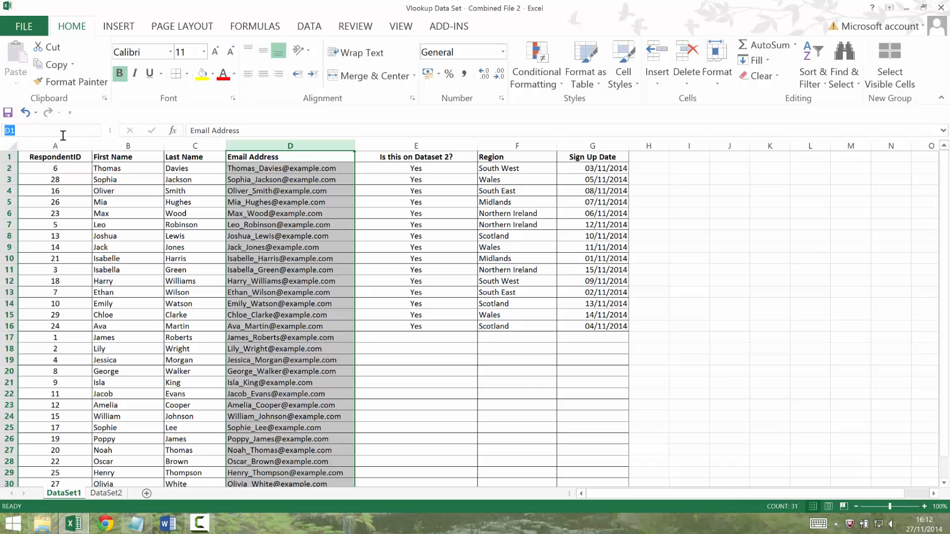
{"action": "type", "text": "Dataset1"}
{"action": "key", "text": "Return"}
- Enter the heading 'Are you on Dataset 1?' in D1 of DataSet2 and autofit column D
{"action": "left_click", "coordinate": [104, 494]}
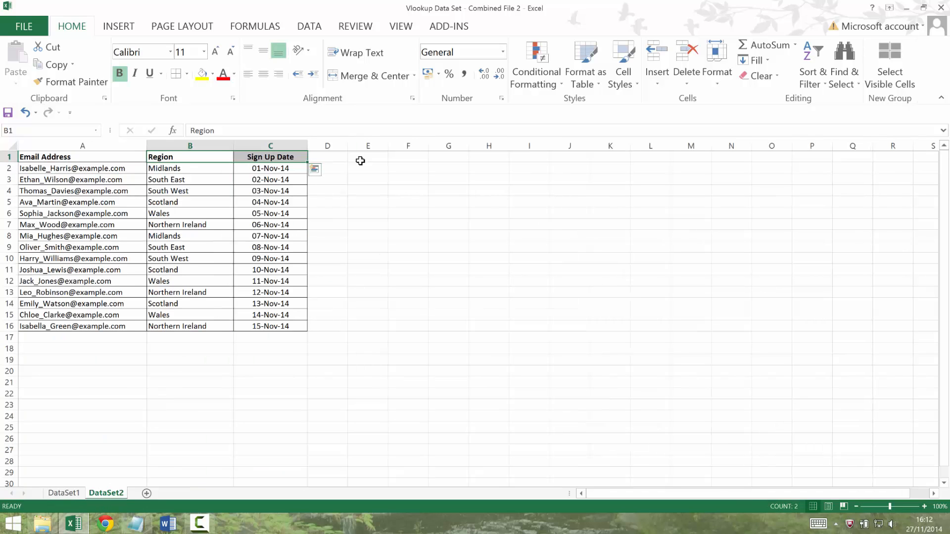
{"action": "left_click", "coordinate": [342, 157]}
{"action": "type", "text": "Are yo"}
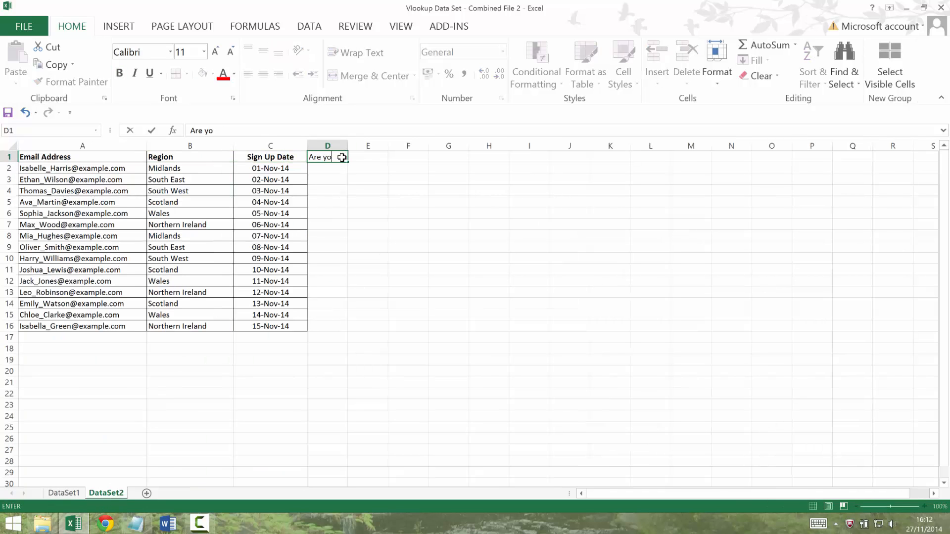
{"action": "type", "text": "u on Dataset 1?"}
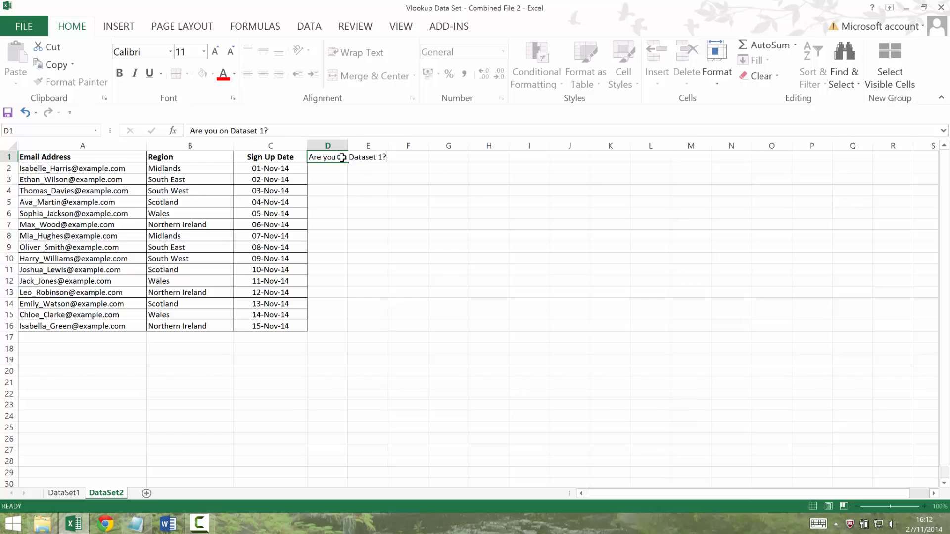
{"action": "key", "text": "Return"}
{"action": "double_click", "coordinate": [348, 146]}
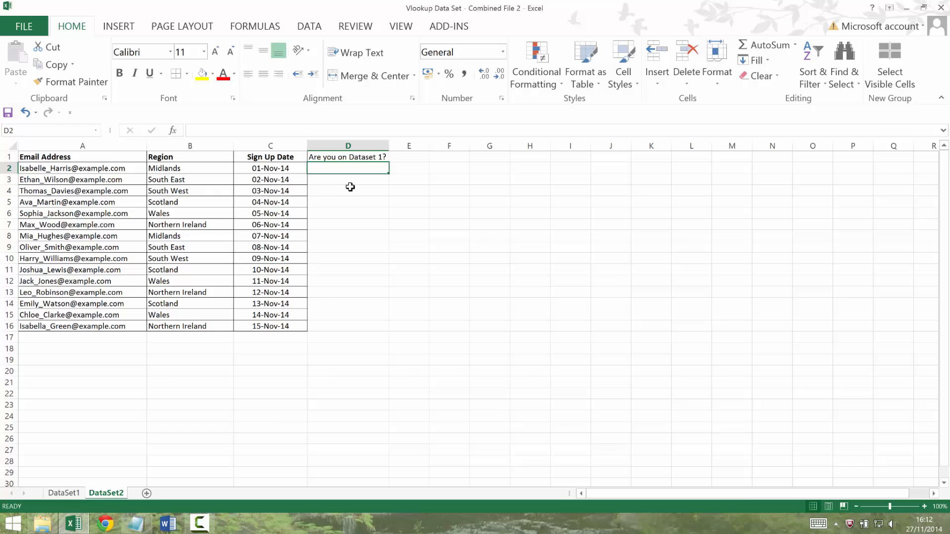
{"action": "type", "text": "="}
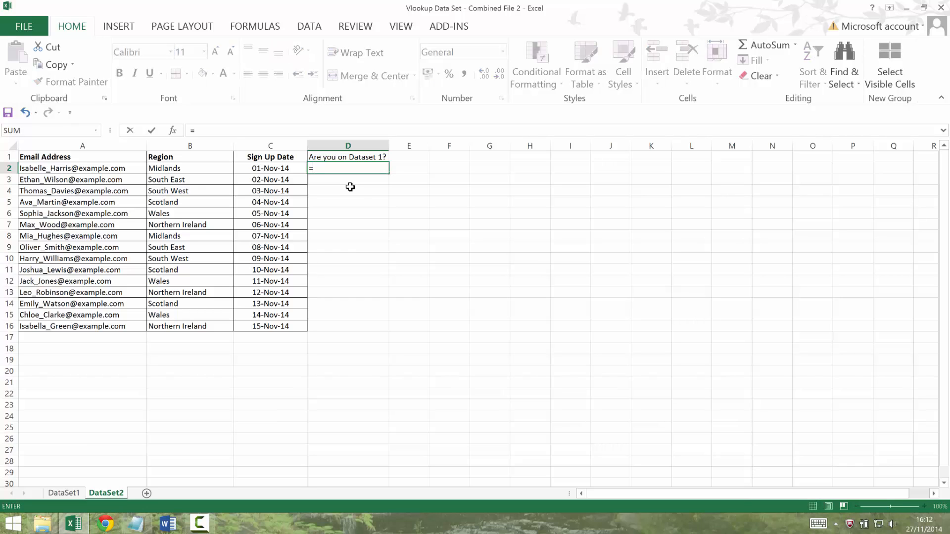
{"action": "type", "text": "vlookup"}
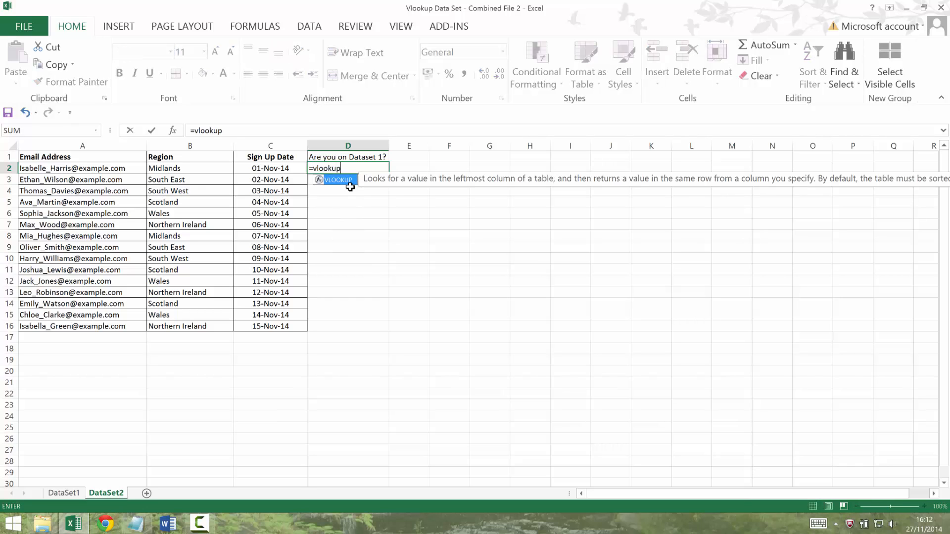
{"action": "type", "text": "("}
- Enter =VLOOKUP(A2,Dataset1,1,FALSE) in D2 and fill it down to D16, returning every email
{"action": "left_click", "coordinate": [128, 168]}
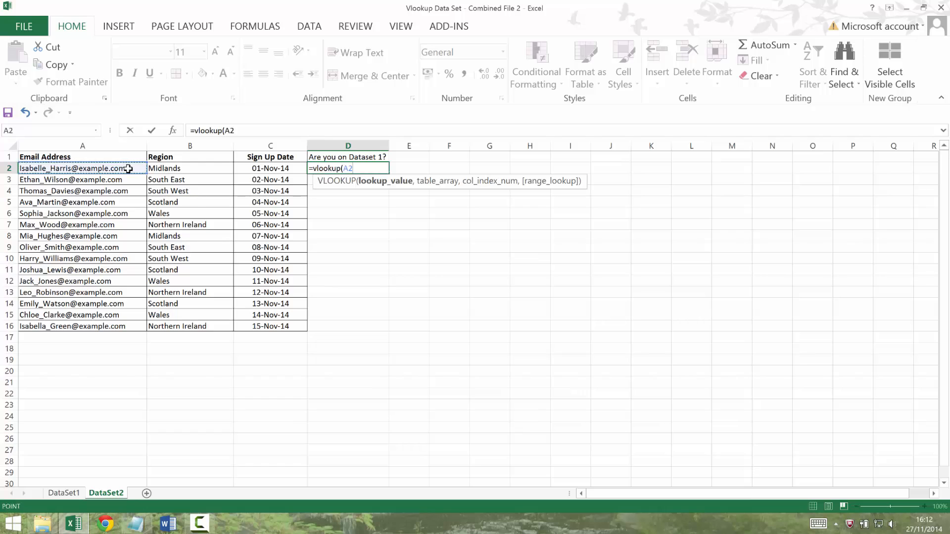
{"action": "type", "text": ",data"}
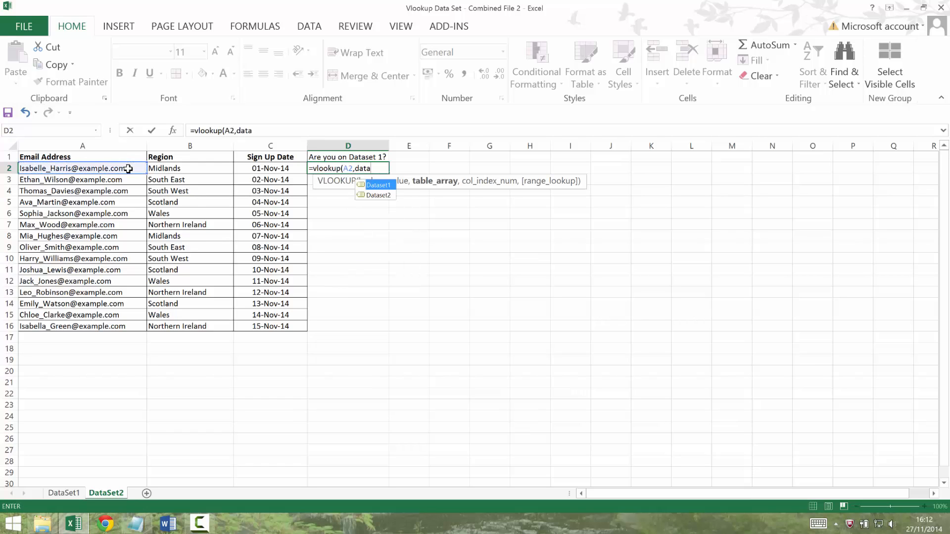
{"action": "key", "text": "Tab"}
{"action": "type", "text": ","}
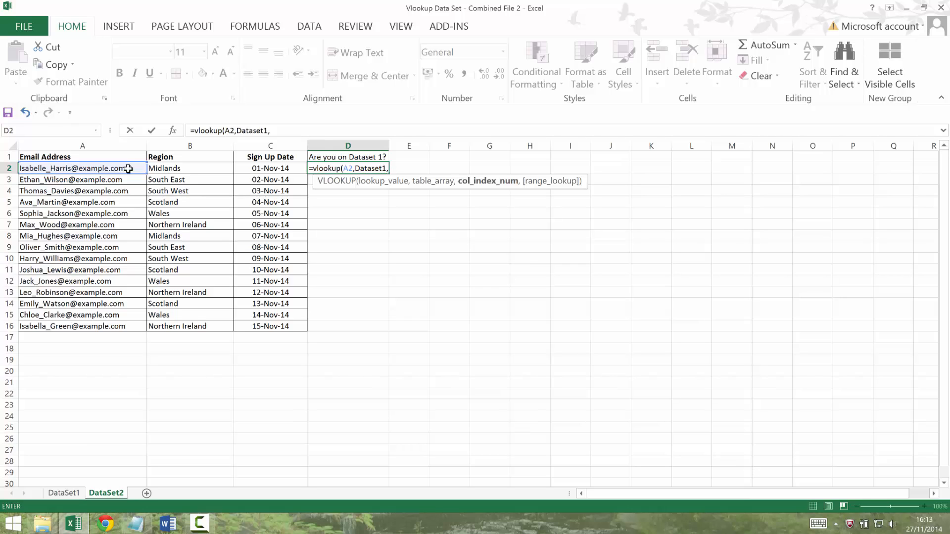
{"action": "type", "text": "1,"}
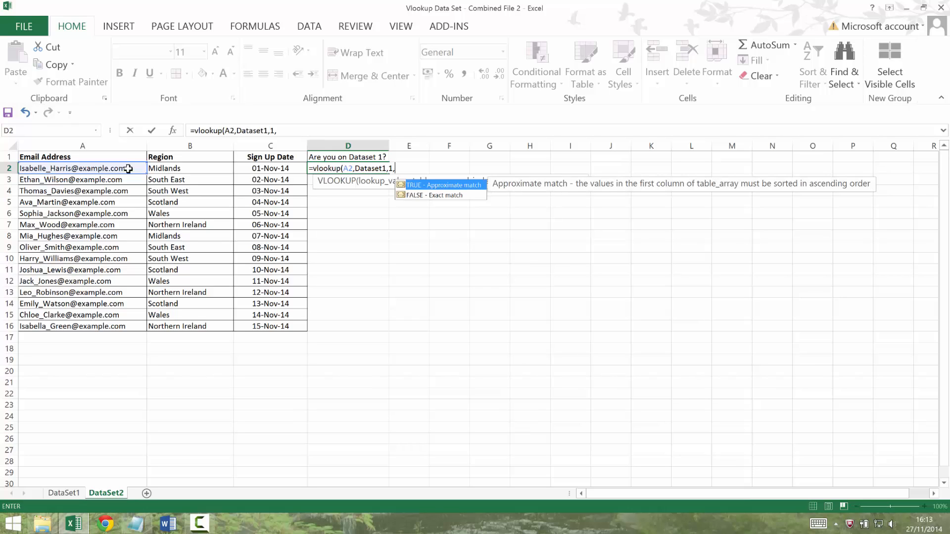
{"action": "type", "text": "false"}
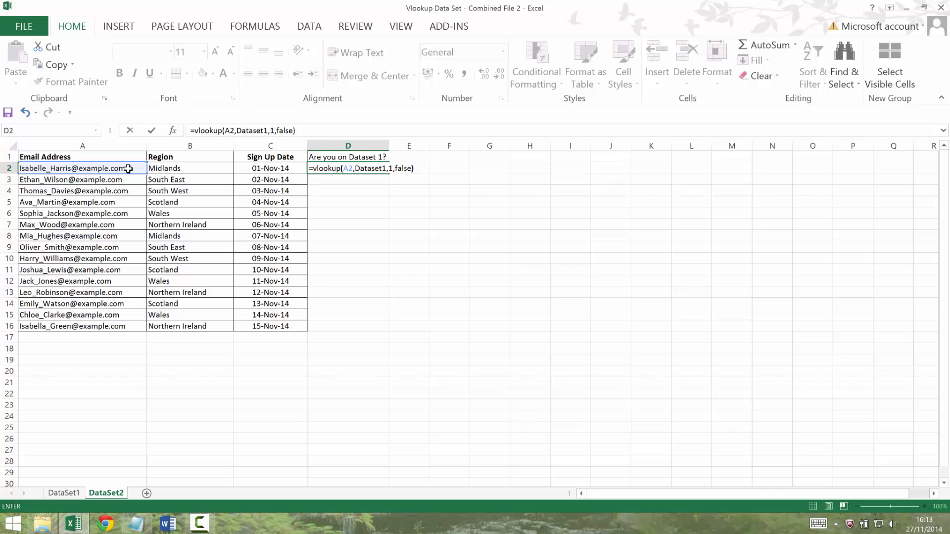
{"action": "key", "text": "Return"}
{"action": "left_click", "coordinate": [311, 169]}
{"action": "double_click", "coordinate": [390, 146]}
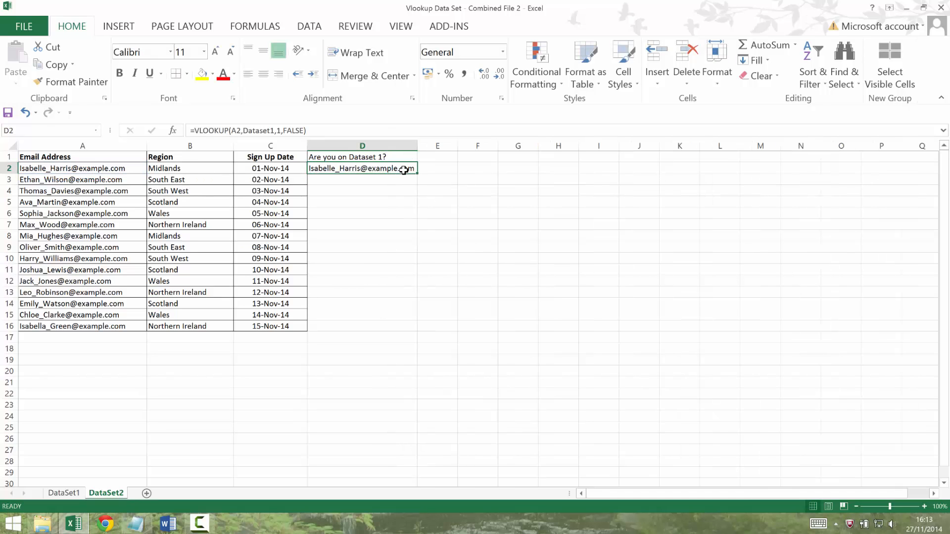
{"action": "double_click", "coordinate": [417, 173]}
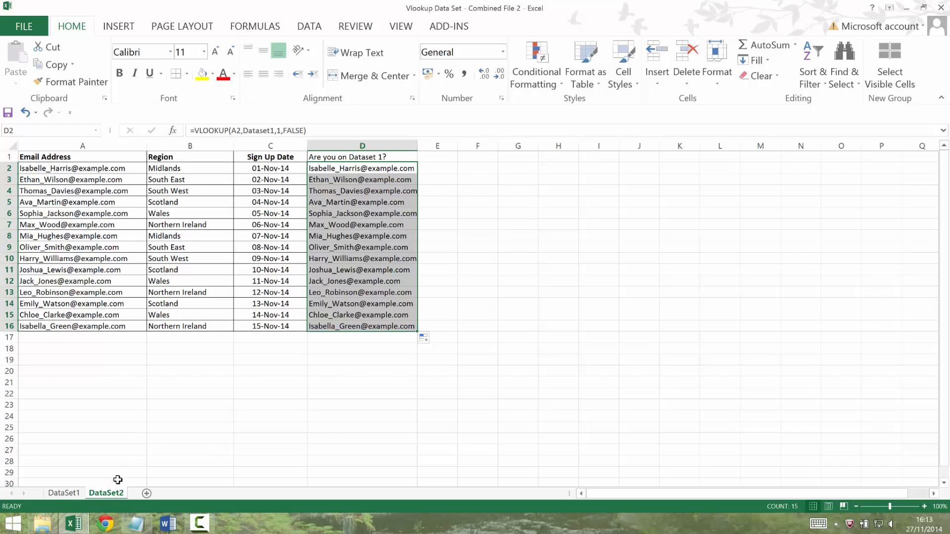
- Delete the DataSet2 sheet, confirm, and return to cell A1 of DataSet1
{"action": "right_click", "coordinate": [110, 494]}
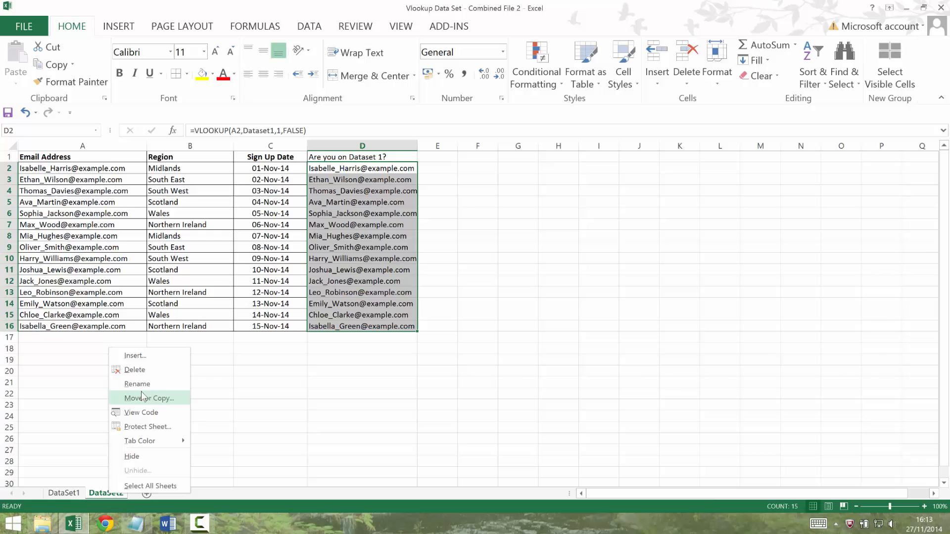
{"action": "left_click", "coordinate": [145, 373]}
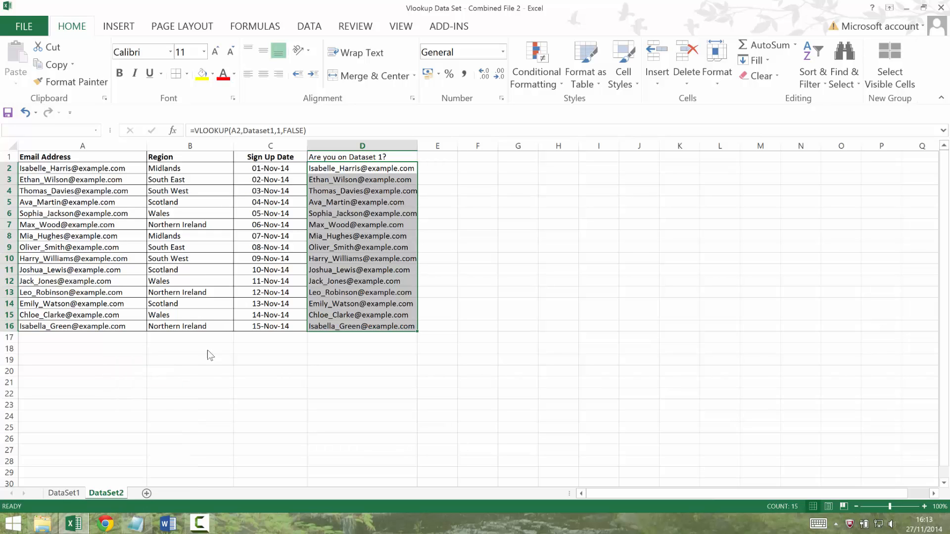
{"action": "left_click", "coordinate": [466, 299]}
{"action": "left_click_drag", "start_coordinate": [466, 300], "coordinate": [467, 269]}
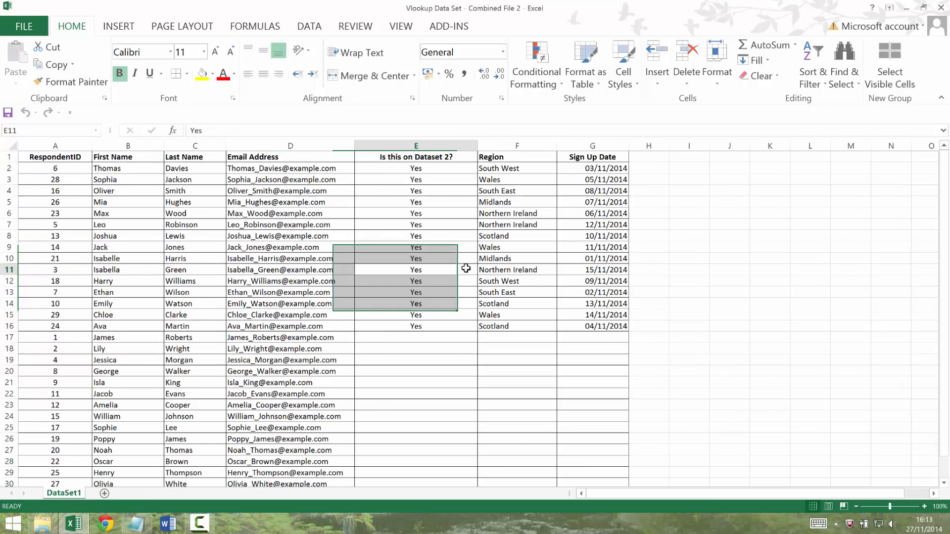
{"action": "left_click", "coordinate": [466, 269]}
{"action": "key", "text": "ctrl+Home"}
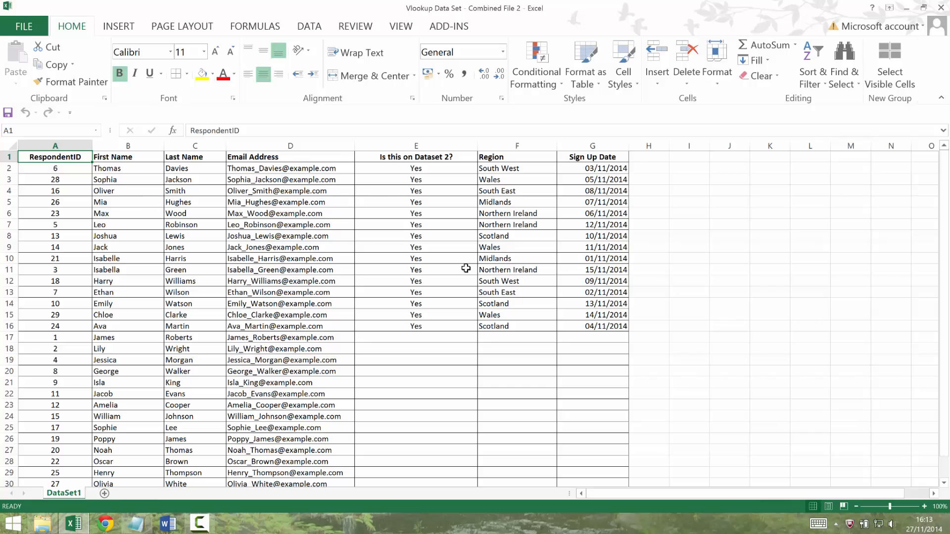